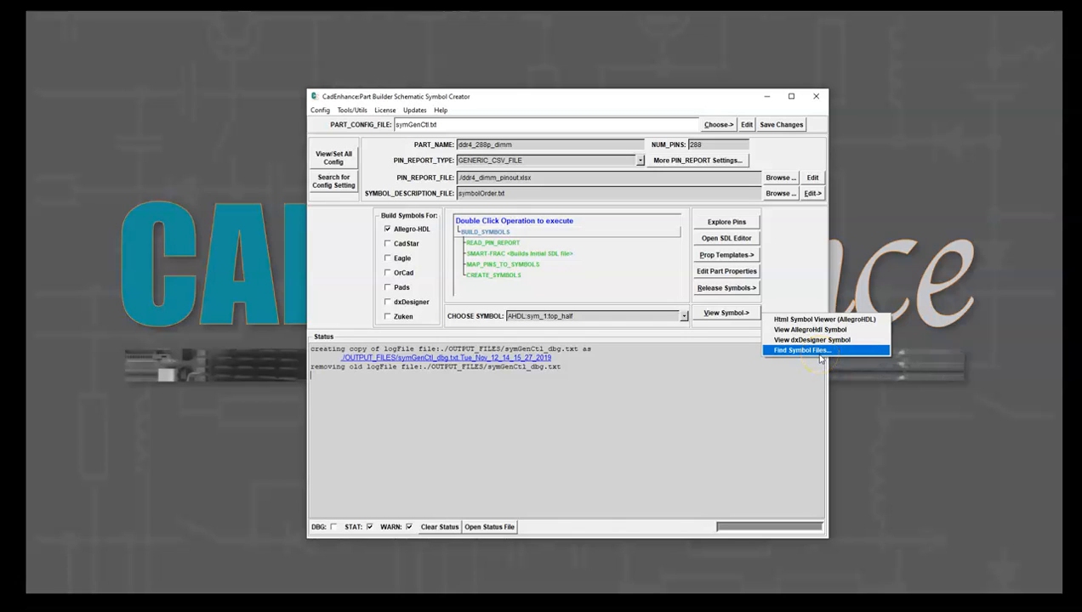
# - Open the ddr4_288p_dimm top-half symbol in the Html Symbol Viewer (AllegroHDL) and look over its pins
pyautogui.click(768, 391)
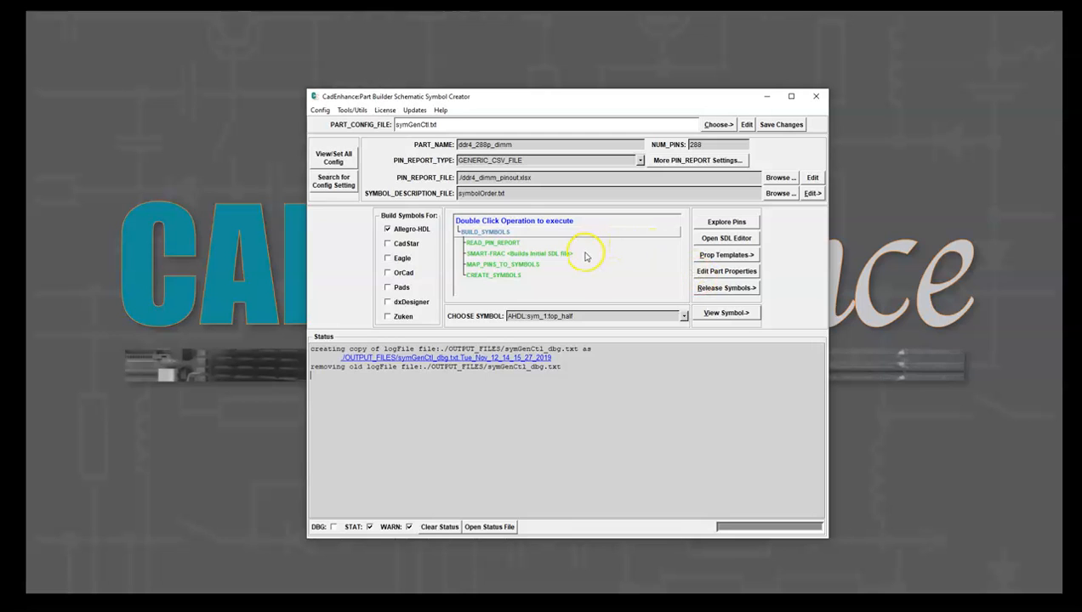
pyautogui.click(723, 314)
pyautogui.click(787, 319)
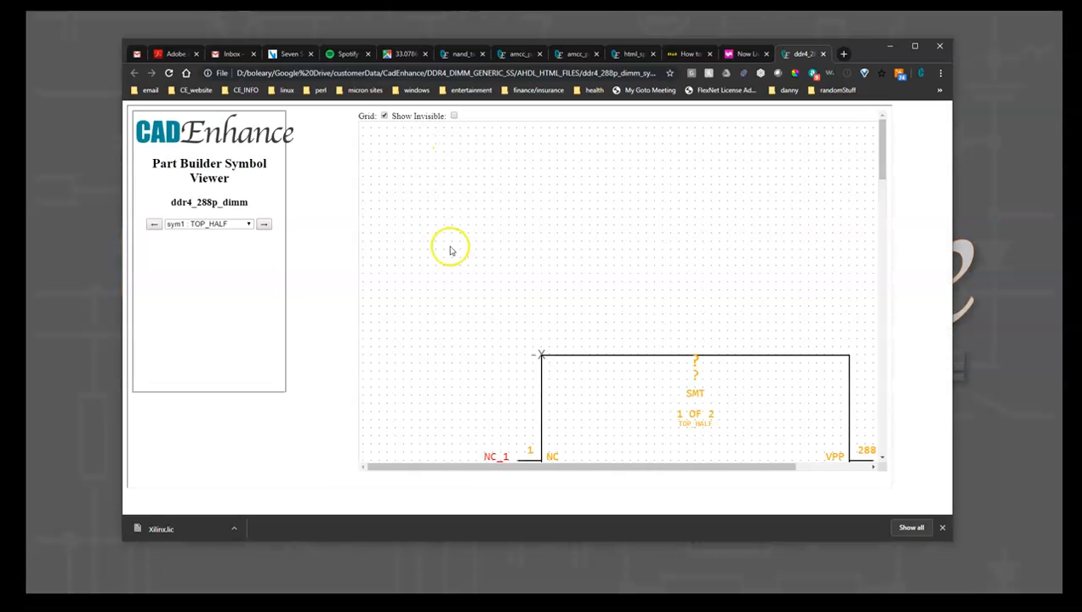
pyautogui.scroll(-10, 630, 256)
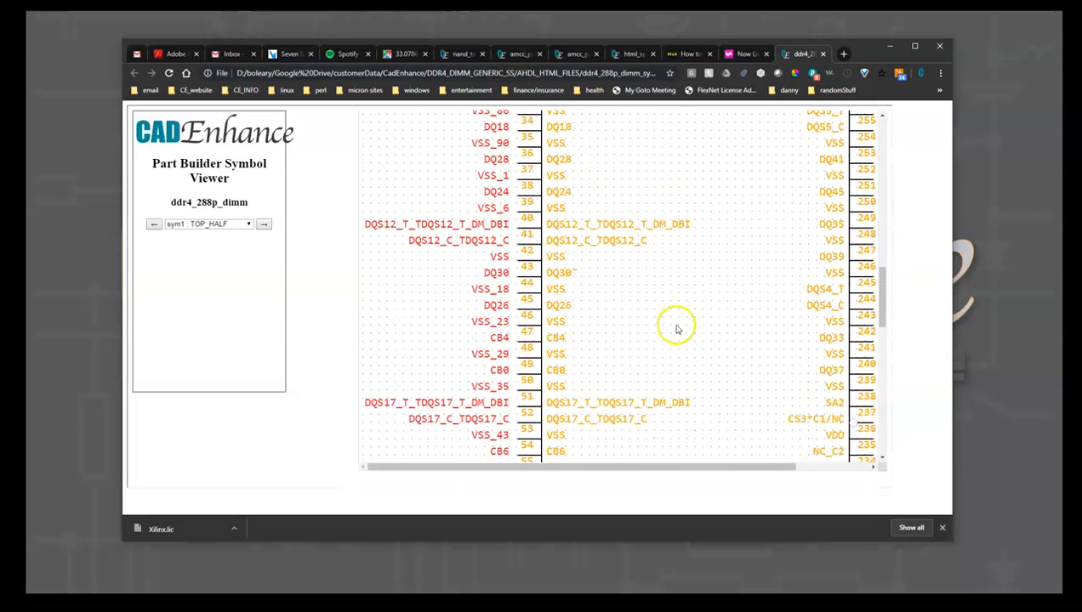
pyautogui.scroll(10, 681, 314)
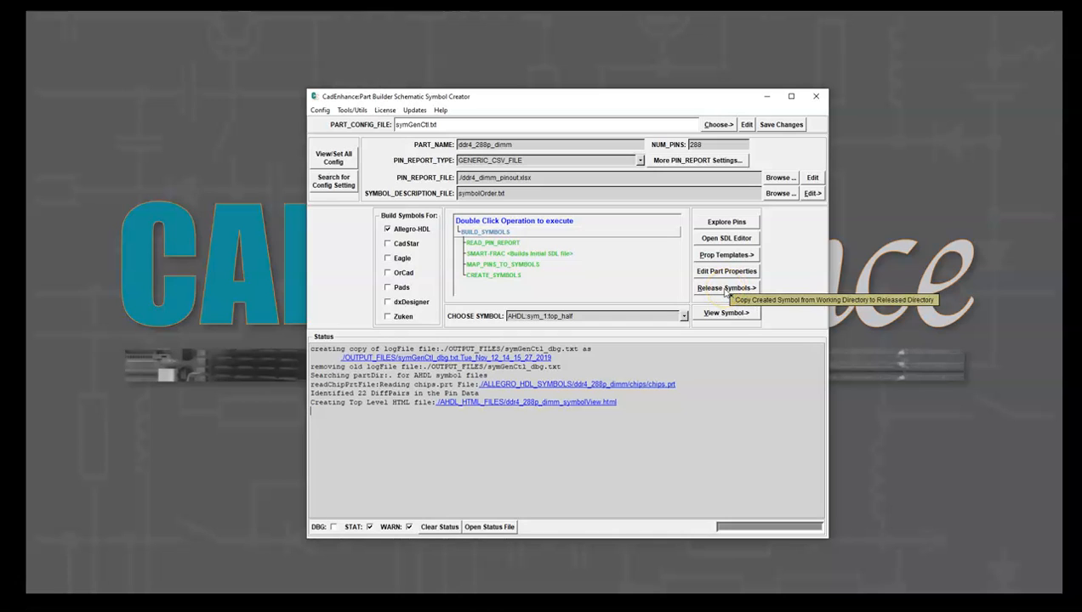
# - Start copying the AllegroHdl symbol to a release directory and browse for the release library folder
pyautogui.click(726, 288)
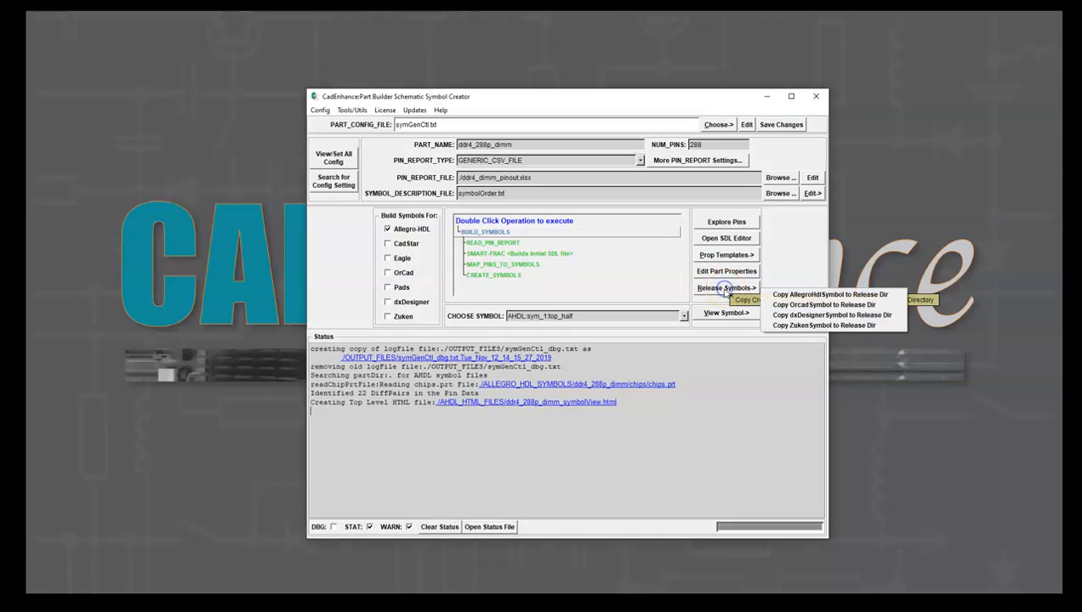
pyautogui.click(799, 295)
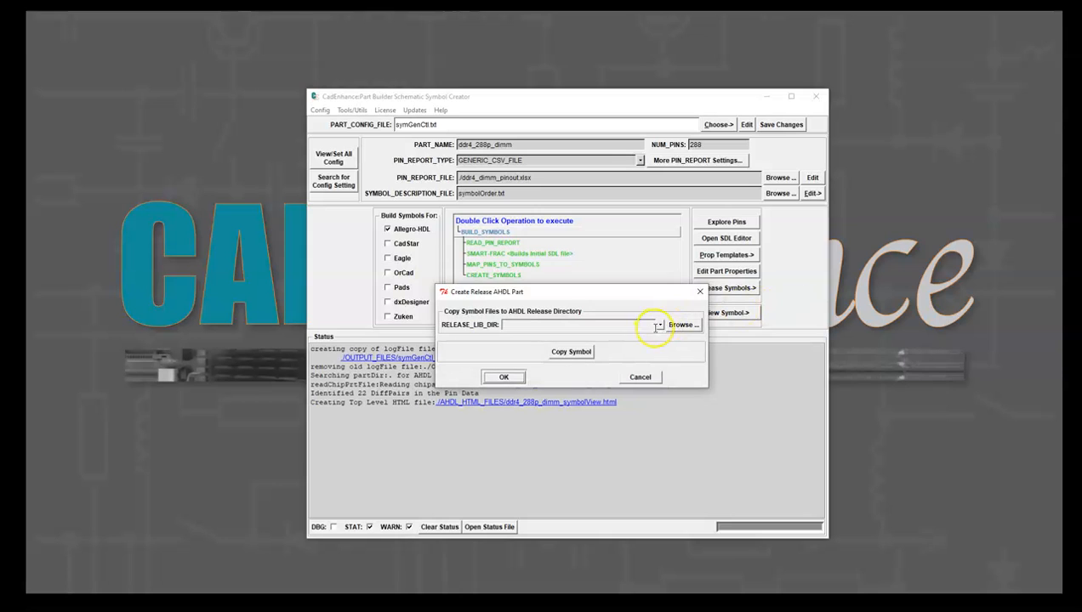
pyautogui.click(683, 328)
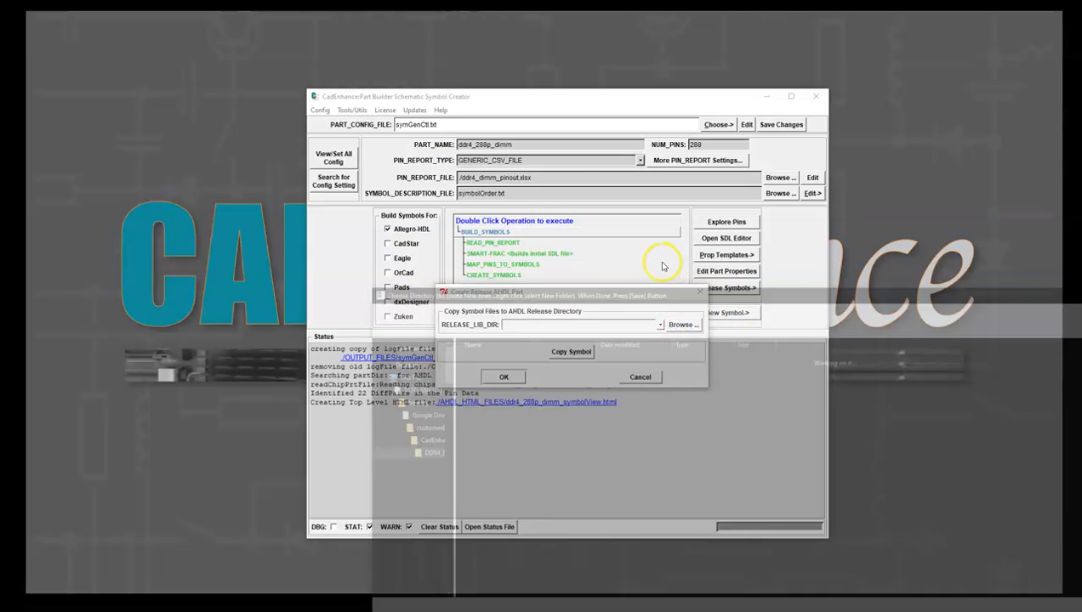
pyautogui.moveTo(627, 290); pyautogui.dragTo(507, 153)
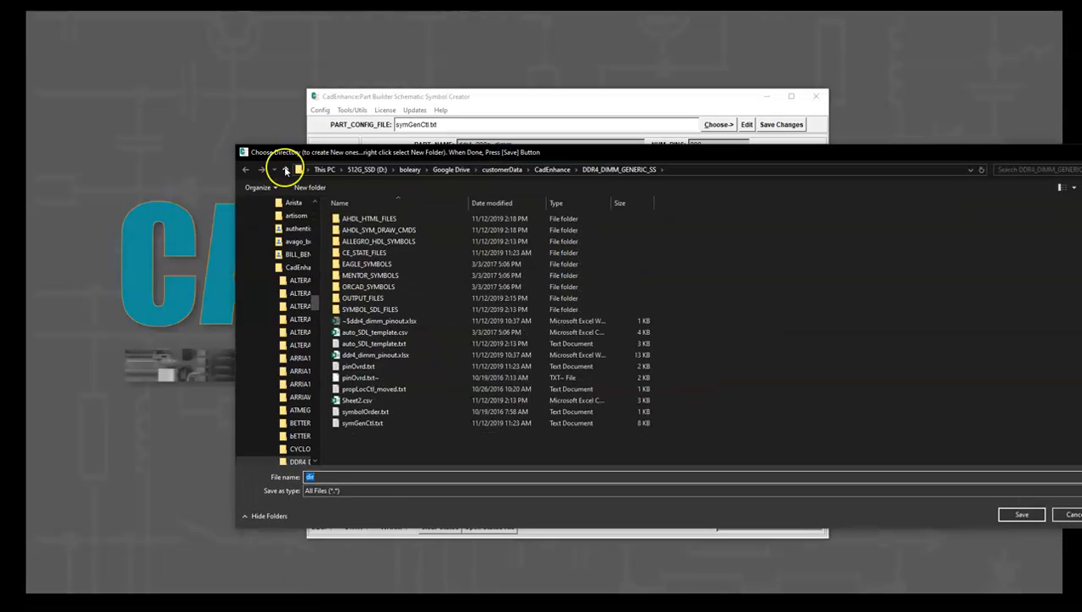
pyautogui.moveTo(283, 152); pyautogui.dragTo(242, 140)
# - Navigate to D:\Allegro\library\customer_libs in the directory chooser
pyautogui.scroll(5, 248, 263)
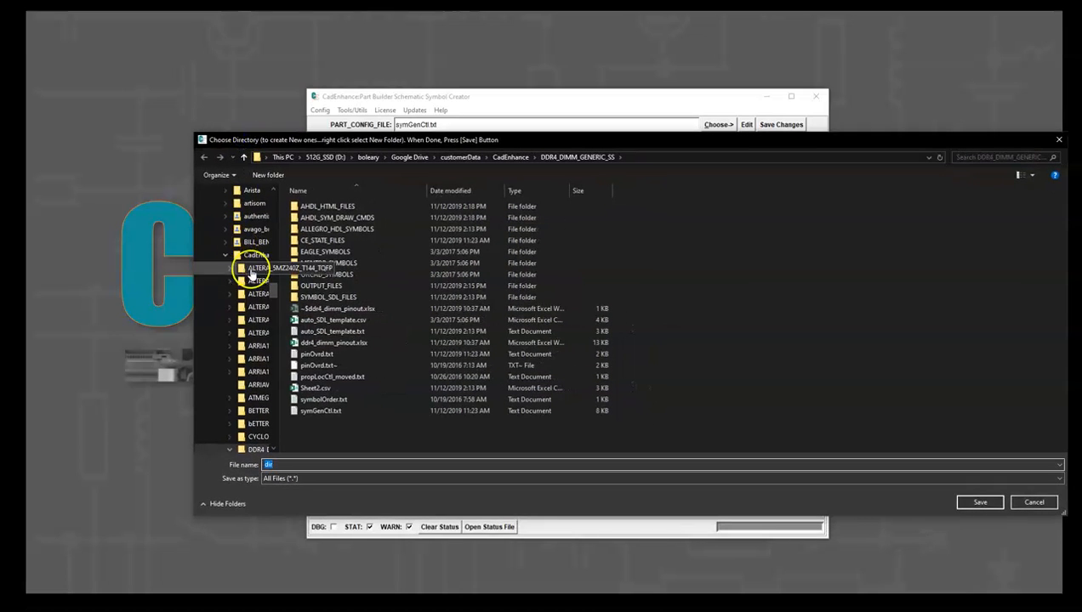
pyautogui.scroll(4, 290, 224)
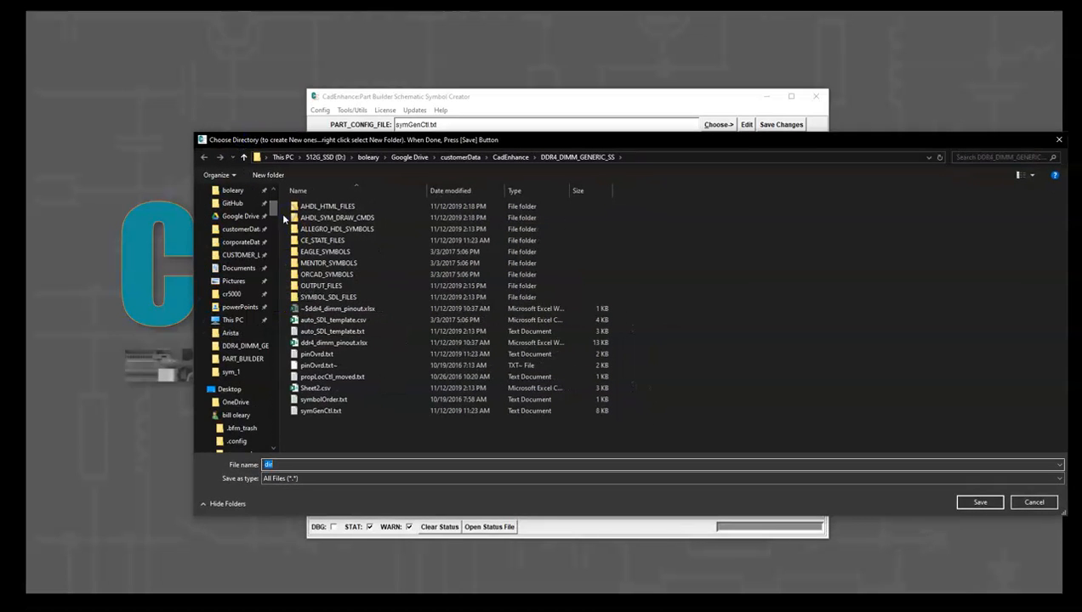
pyautogui.scroll(4, 270, 212)
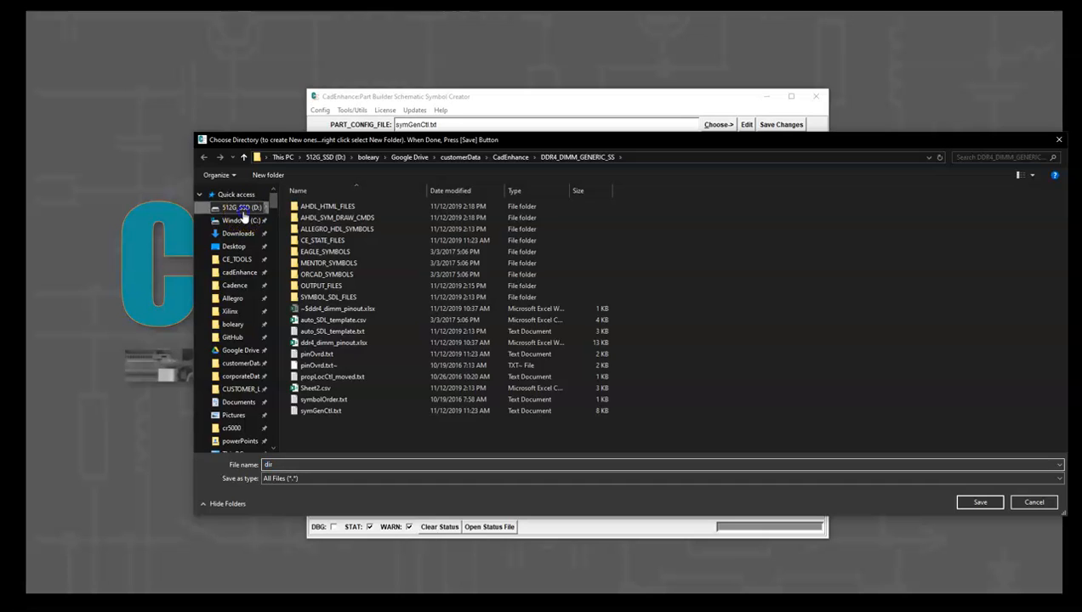
pyautogui.click(244, 213)
pyautogui.doubleClick(328, 246)
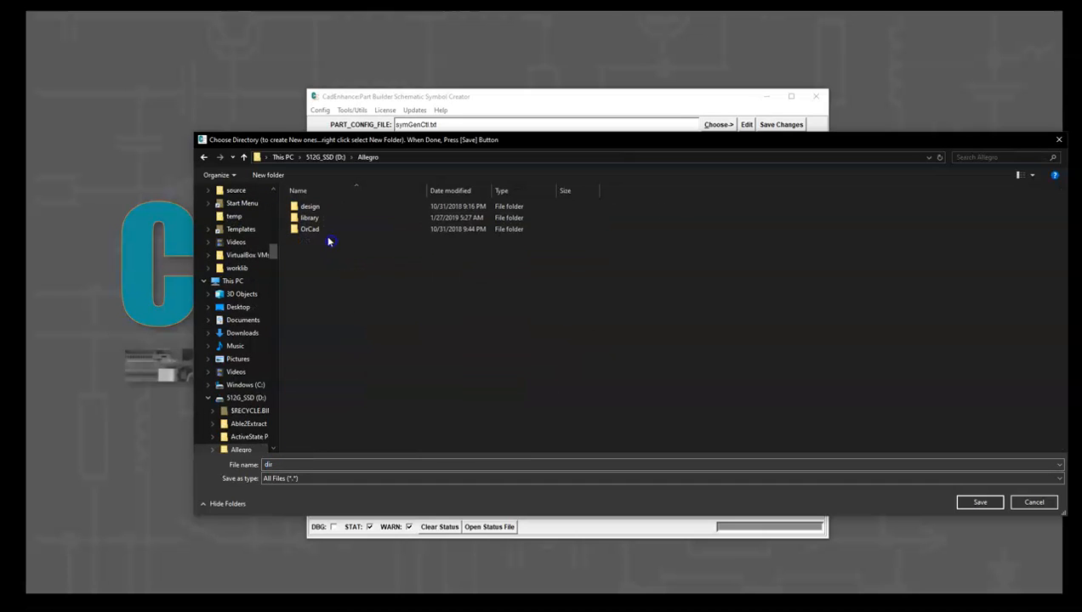
pyautogui.doubleClick(309, 218)
pyautogui.click(330, 209)
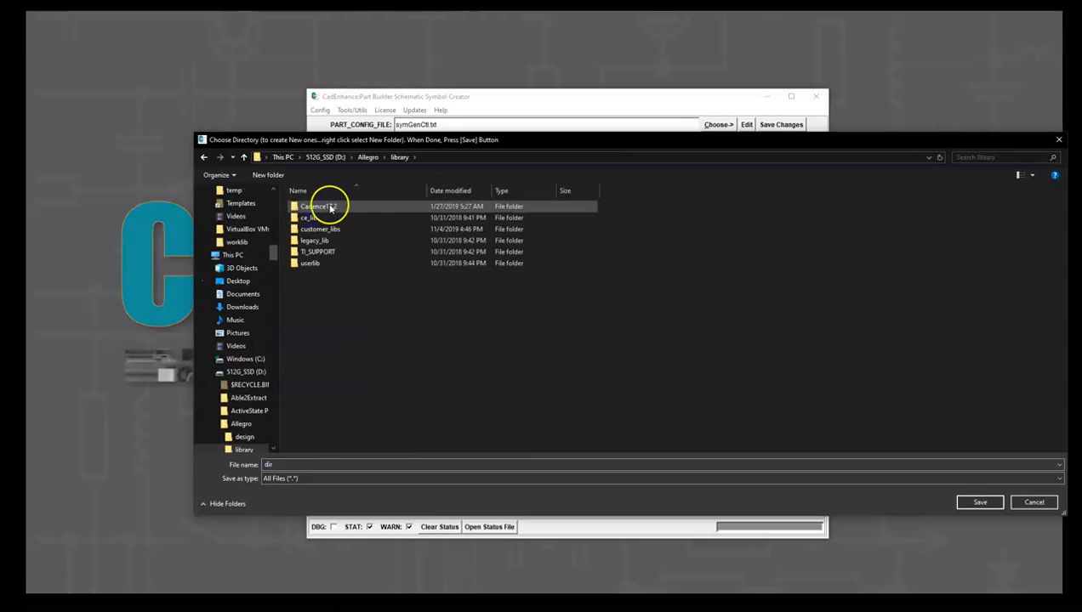
pyautogui.doubleClick(319, 230)
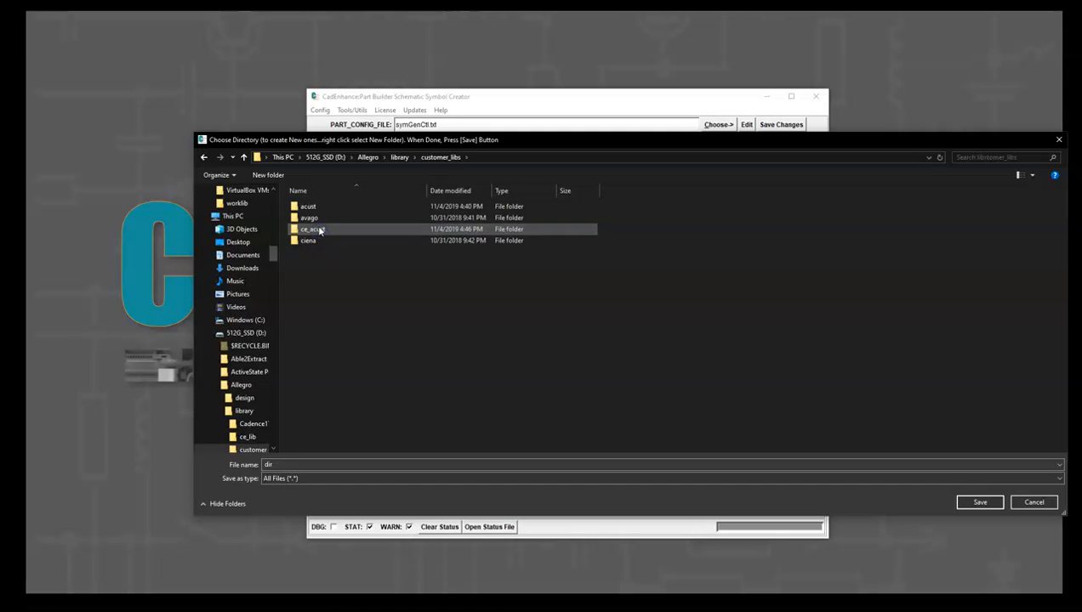
# - Set the release library directory to the concept folder inside ce_acust and copy the symbol there
pyautogui.doubleClick(320, 230)
pyautogui.click(301, 209)
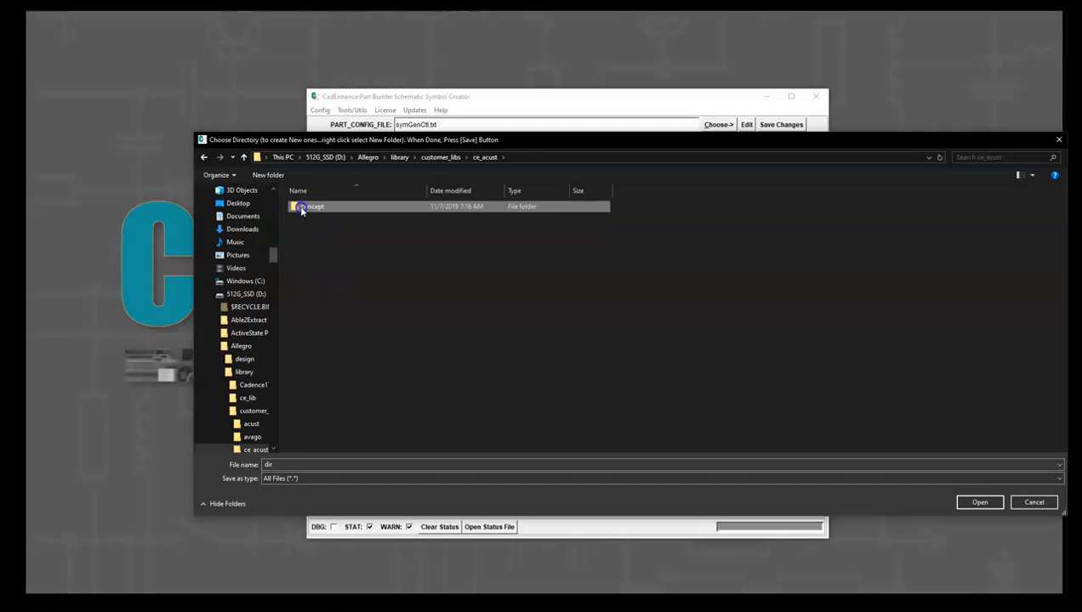
pyautogui.doubleClick(301, 209)
pyautogui.click(980, 502)
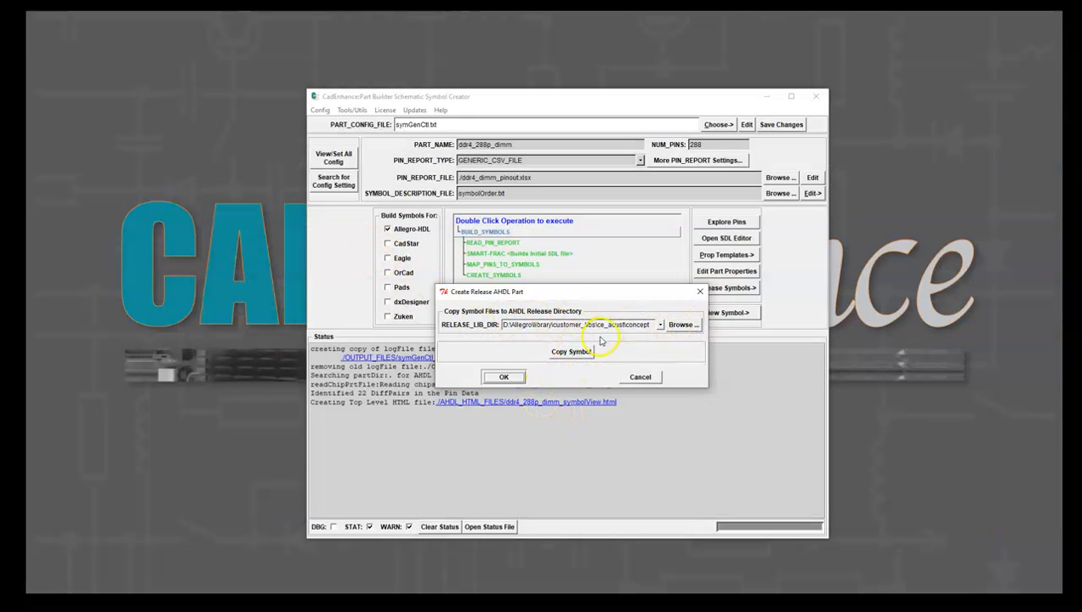
pyautogui.click(585, 351)
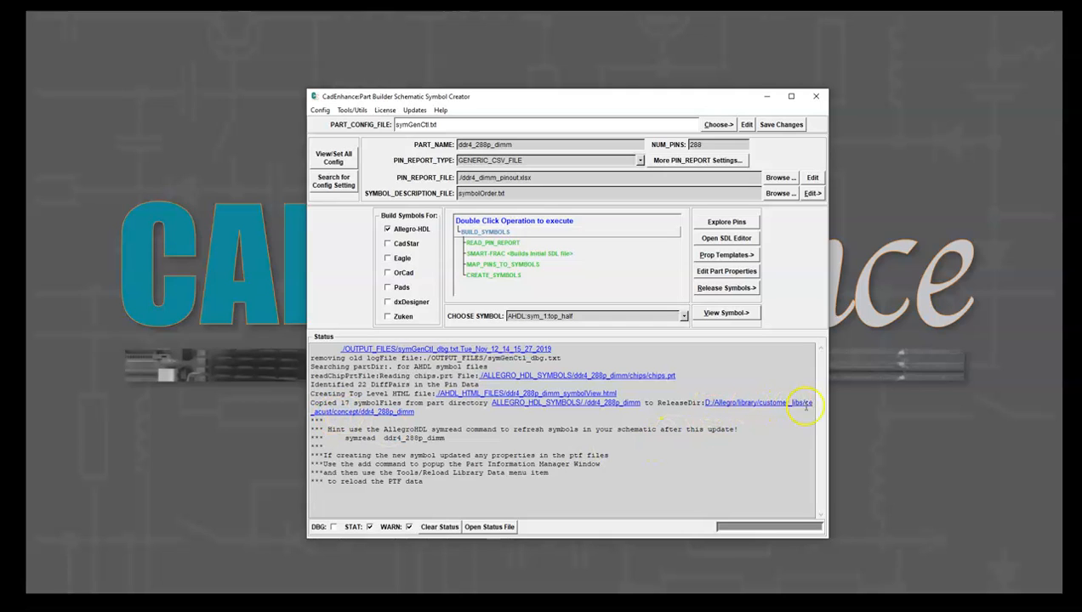
# - Read the status hints on refreshing schematic symbols with symread ddr4_288p_dimm and on reloading the PTF data
pyautogui.moveTo(329, 429); pyautogui.dragTo(443, 431)
pyautogui.click(445, 432)
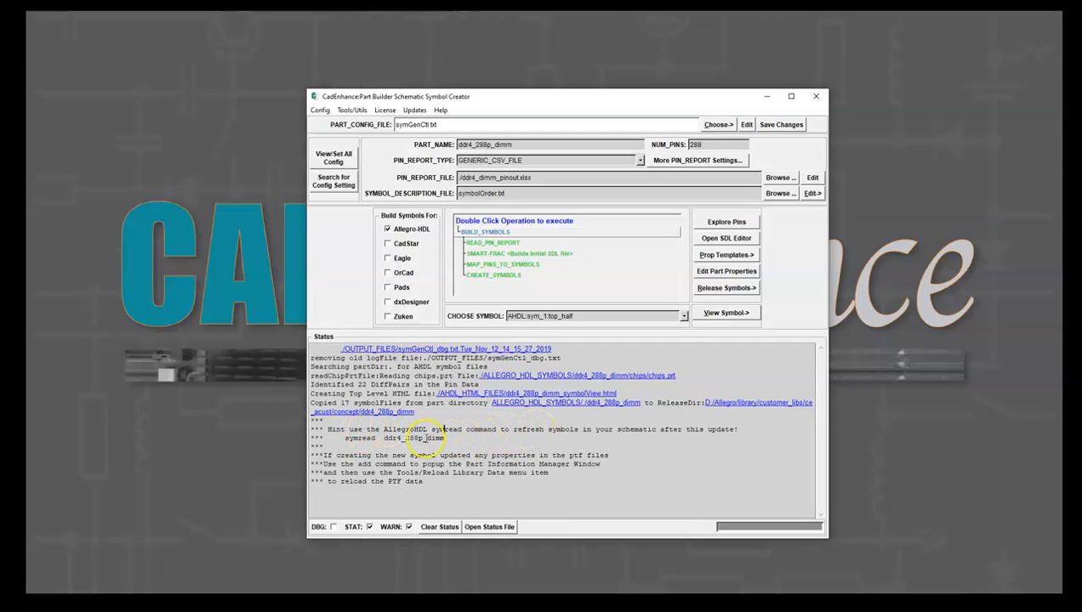
pyautogui.moveTo(512, 430); pyautogui.dragTo(732, 434)
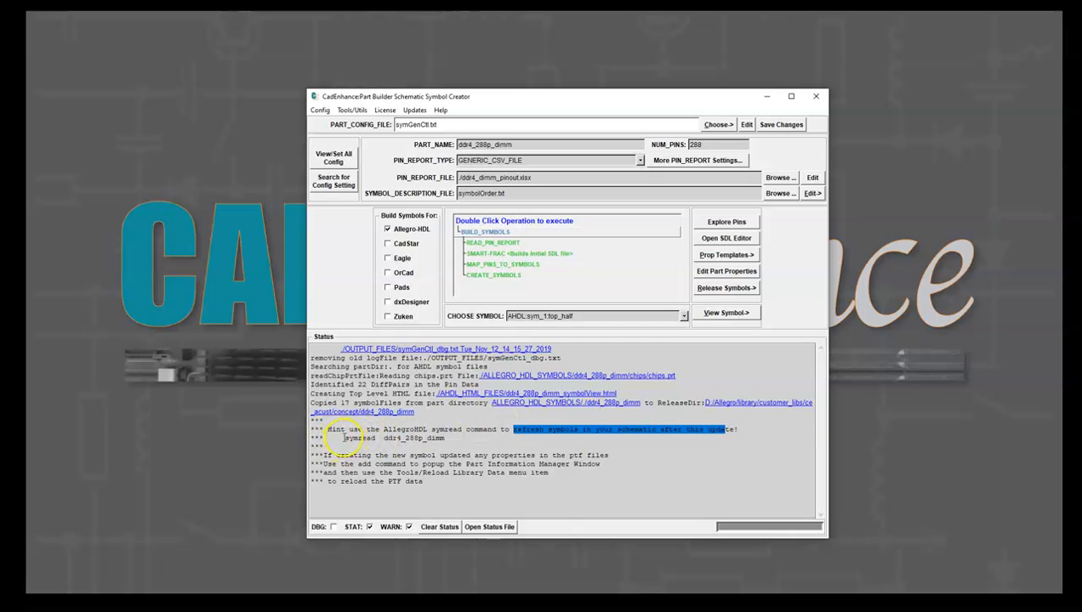
pyautogui.moveTo(341, 438); pyautogui.dragTo(443, 440)
pyautogui.click(399, 436)
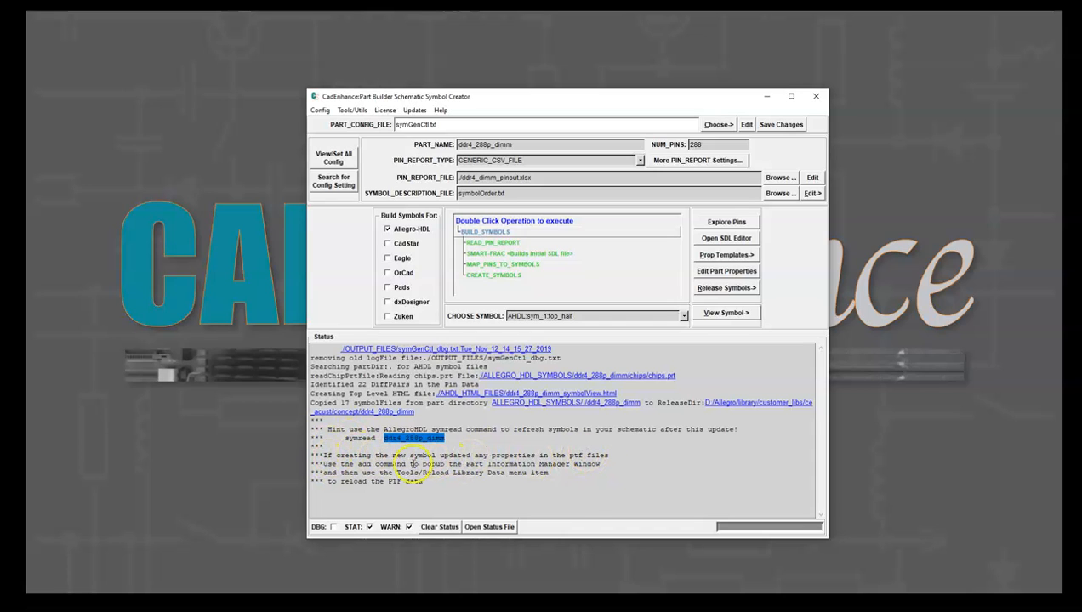
pyautogui.moveTo(324, 455); pyautogui.dragTo(414, 463)
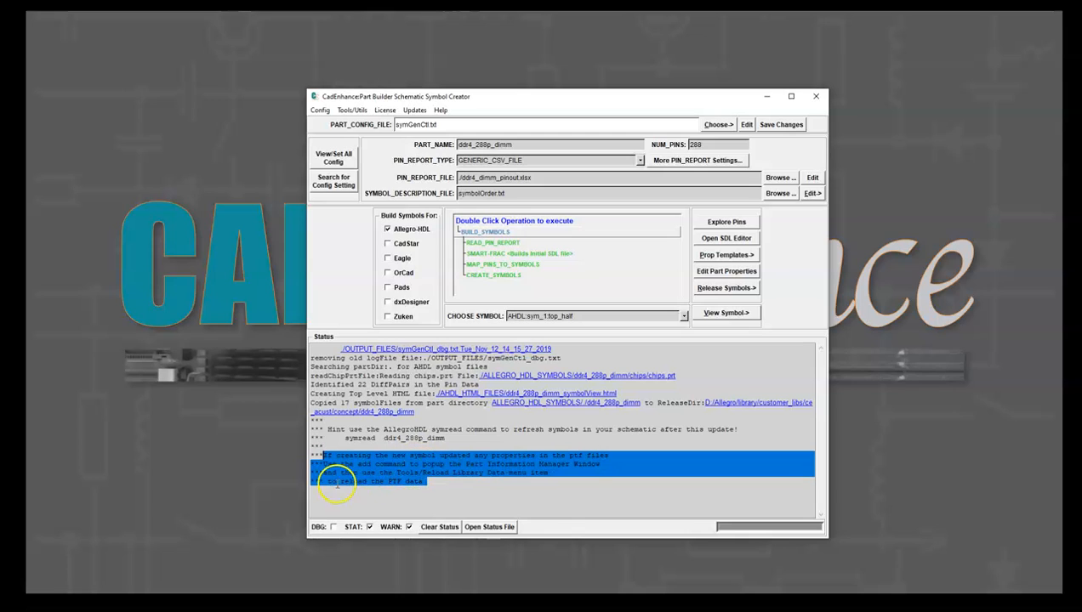
pyautogui.moveTo(341, 482); pyautogui.dragTo(416, 480)
pyautogui.click(453, 487)
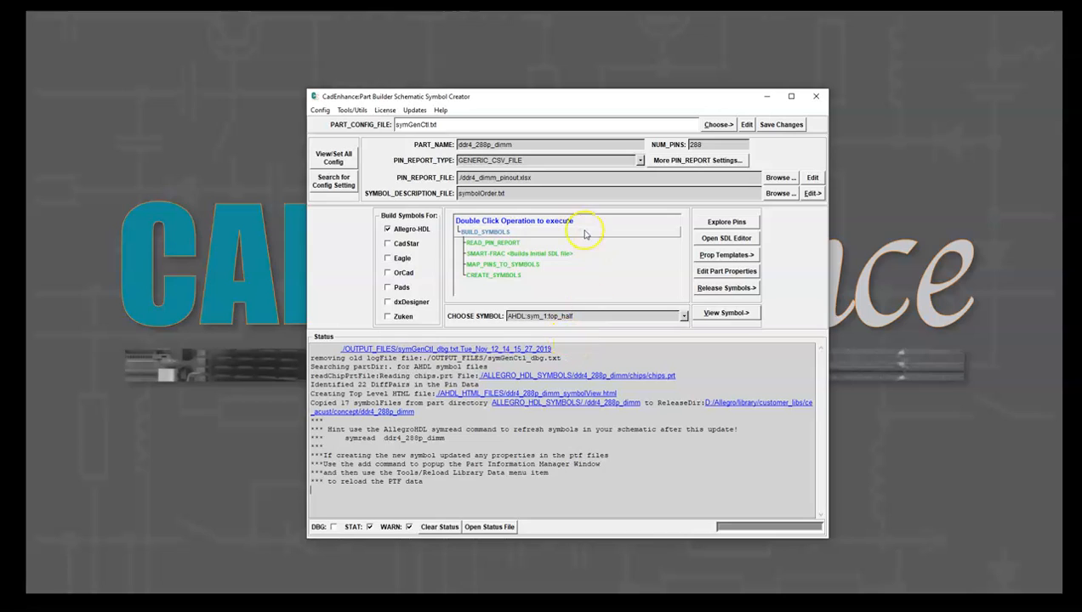
# - Open the standalone HTML Symbol Viewer utility and browse for a symbol file
pyautogui.click(351, 110)
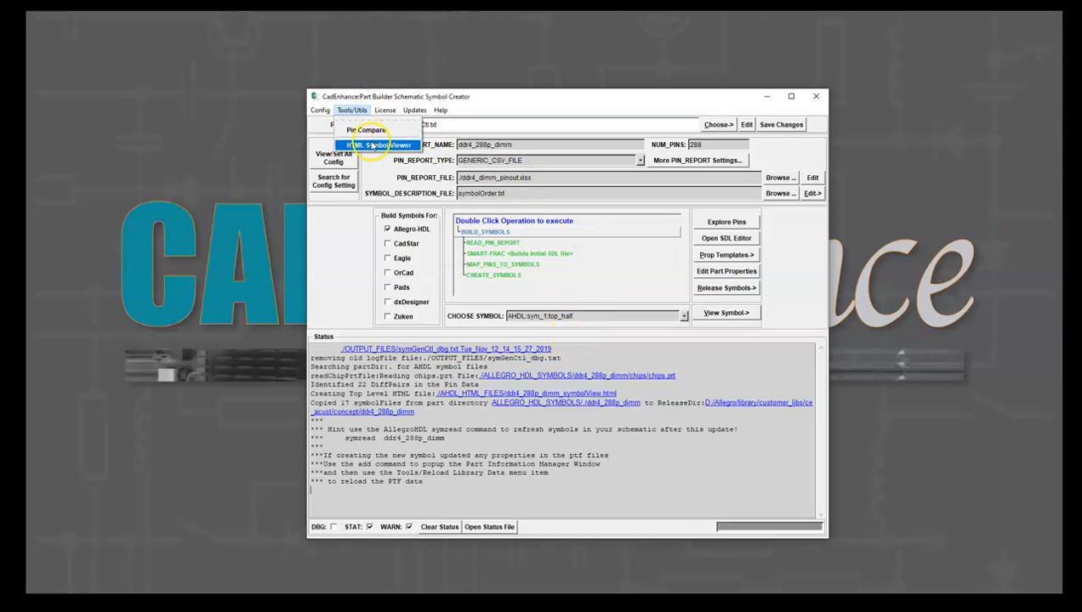
pyautogui.click(372, 146)
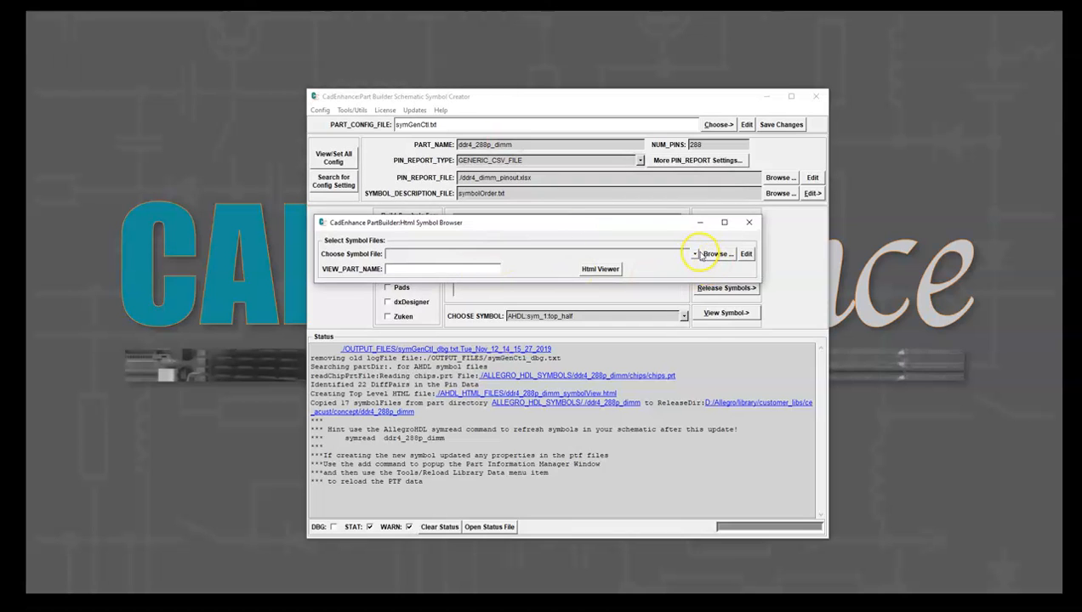
pyautogui.click(710, 254)
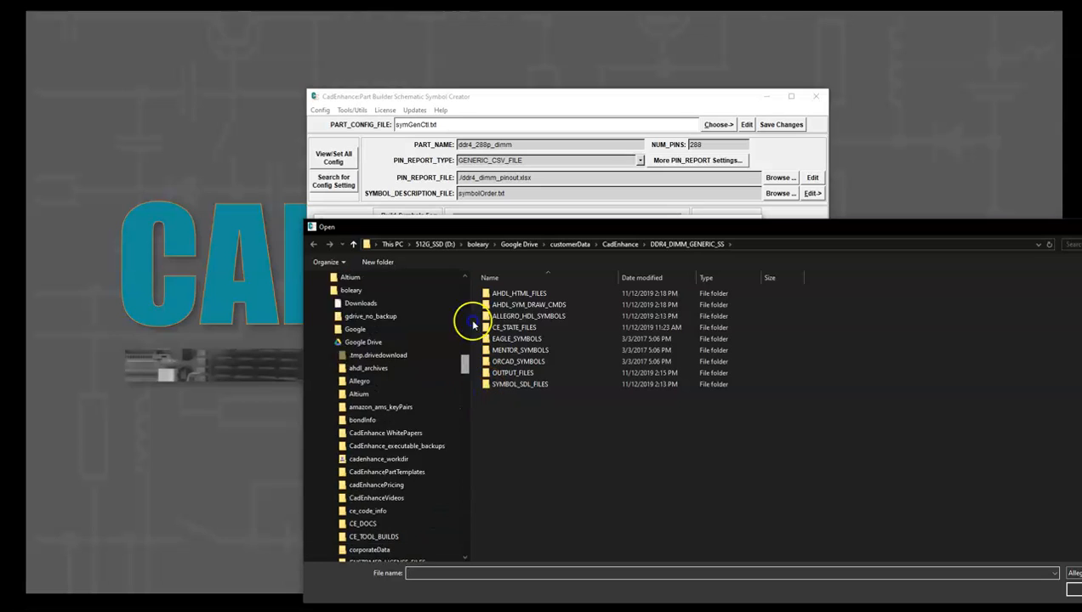
pyautogui.click(1055, 574)
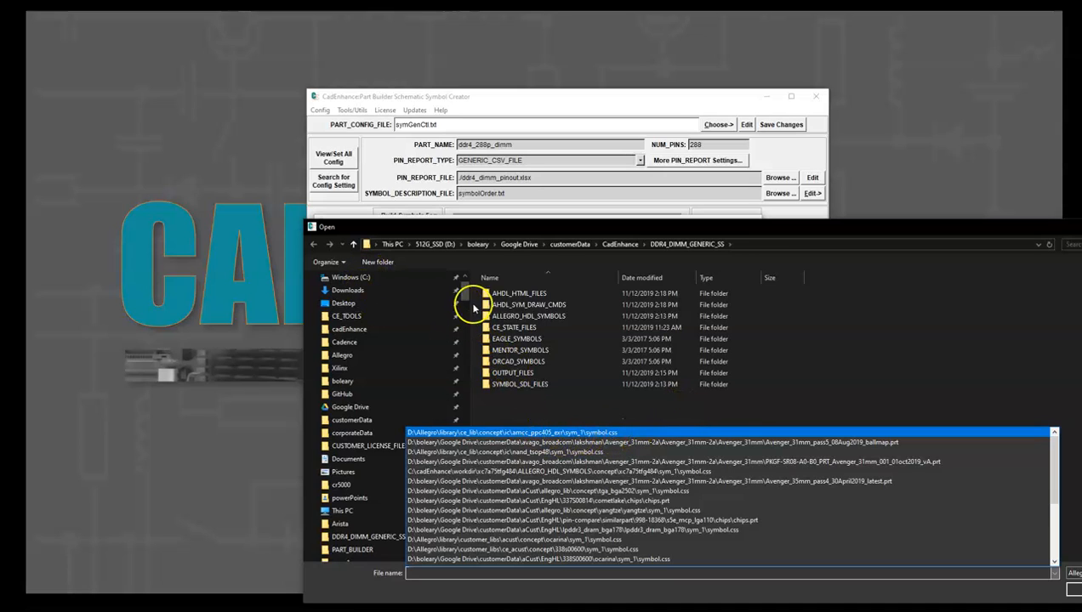
pyautogui.click(385, 317)
pyautogui.scroll(1, 406, 307)
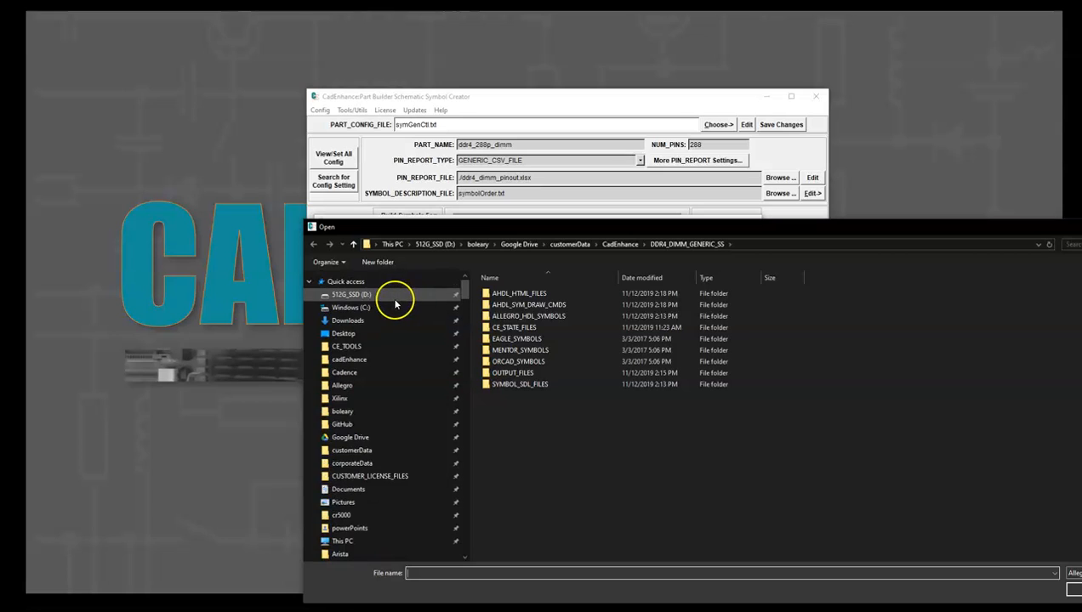
# - Navigate to D:\Allegro\library\customer_libs in the symbol file chooser, dismissing the access error
pyautogui.click(394, 296)
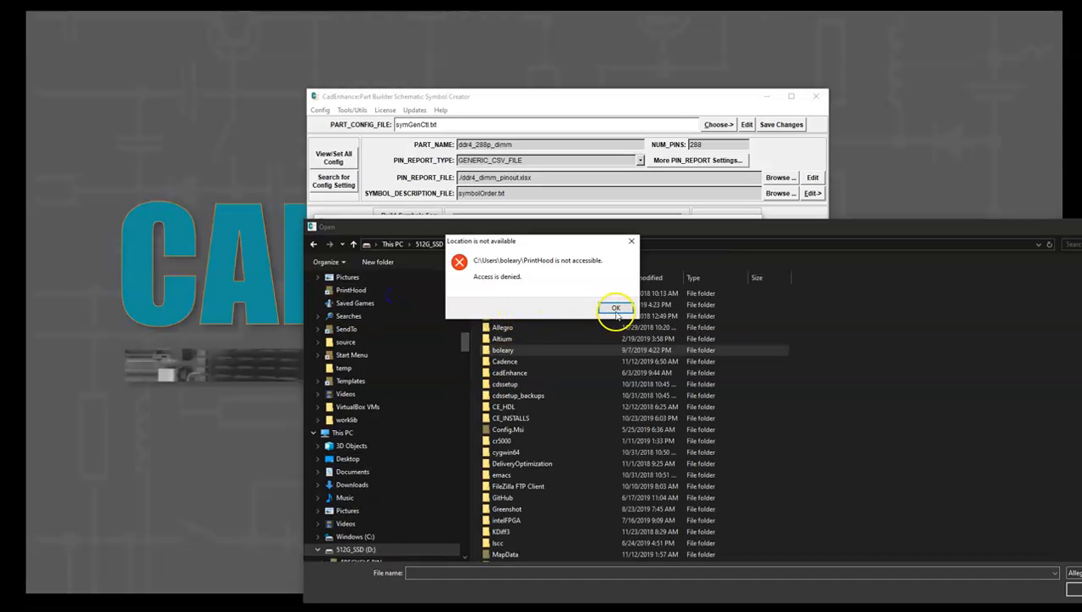
pyautogui.click(616, 306)
pyautogui.moveTo(465, 341); pyautogui.dragTo(465, 288)
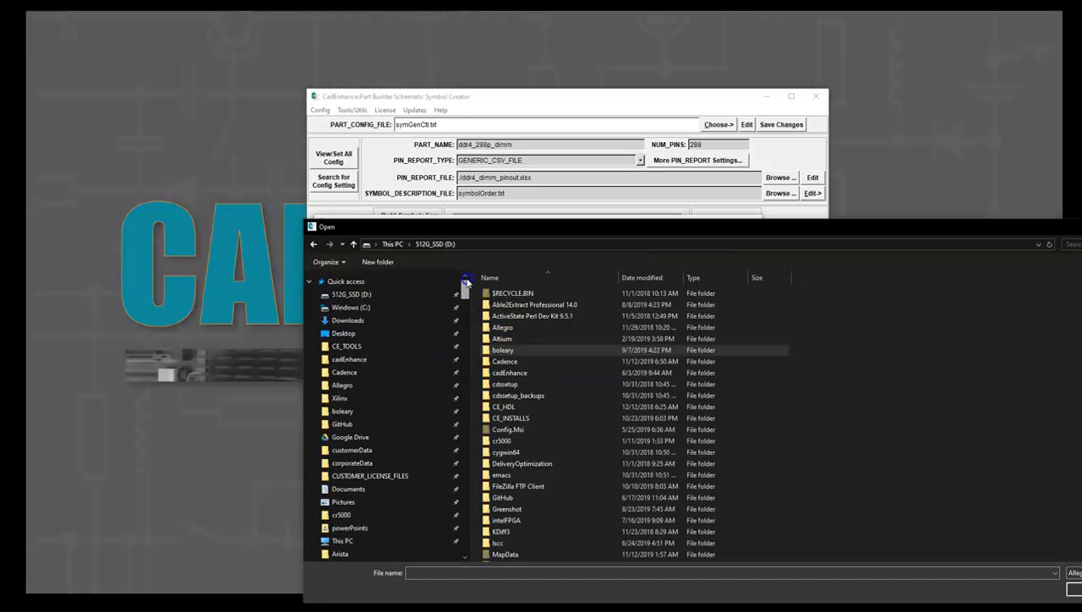
pyautogui.click(380, 297)
pyautogui.doubleClick(536, 328)
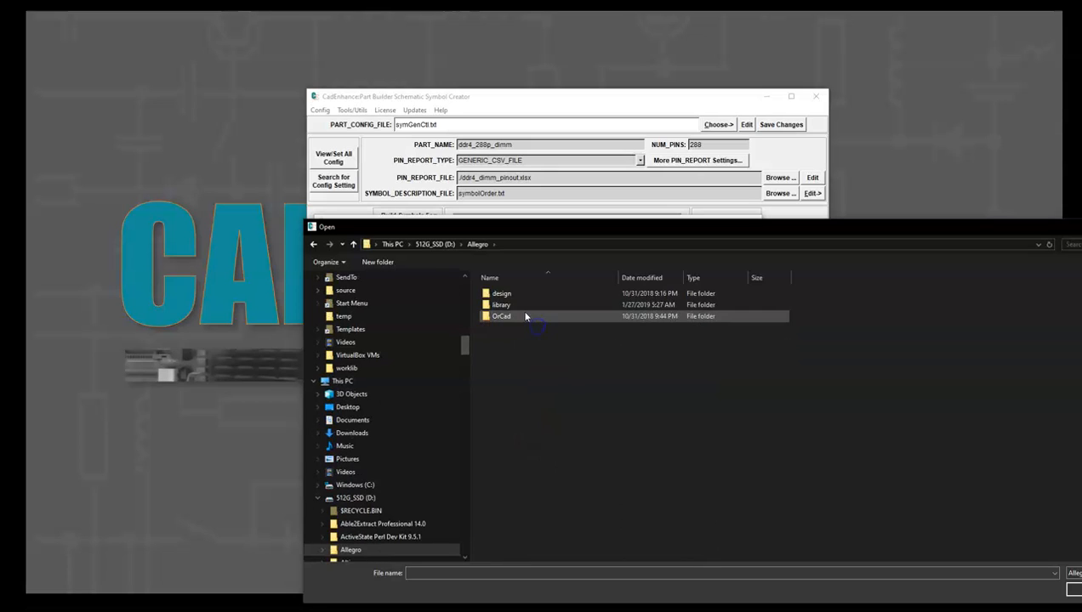
pyautogui.doubleClick(502, 304)
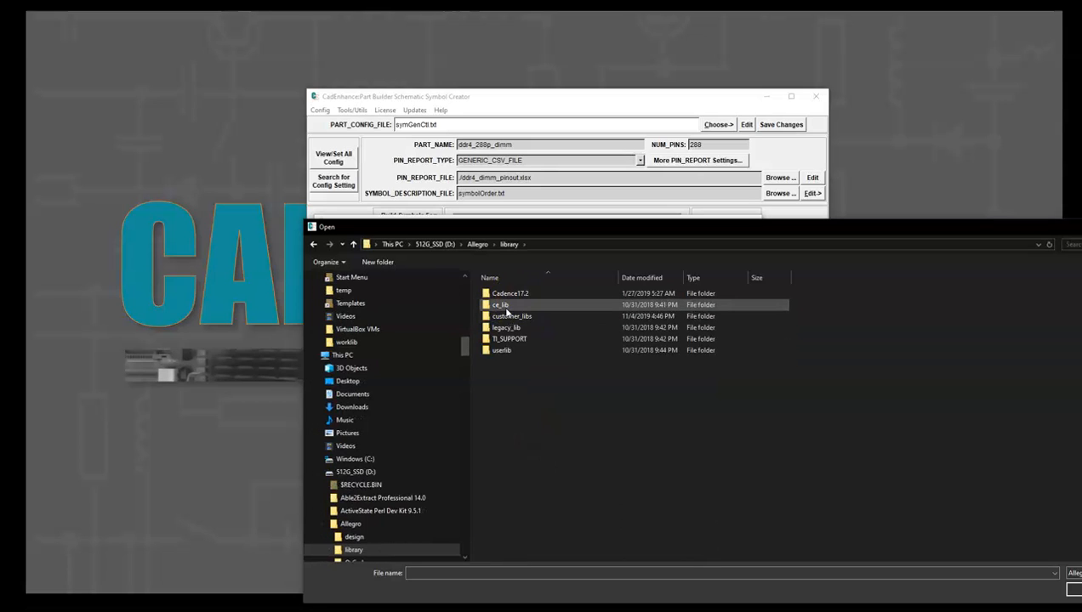
pyautogui.doubleClick(507, 316)
# - Load symbol.css from ce_acust\concept\ddr4_288p_dimm\sym_1 and display the released part in the HTML viewer
pyautogui.doubleClick(501, 316)
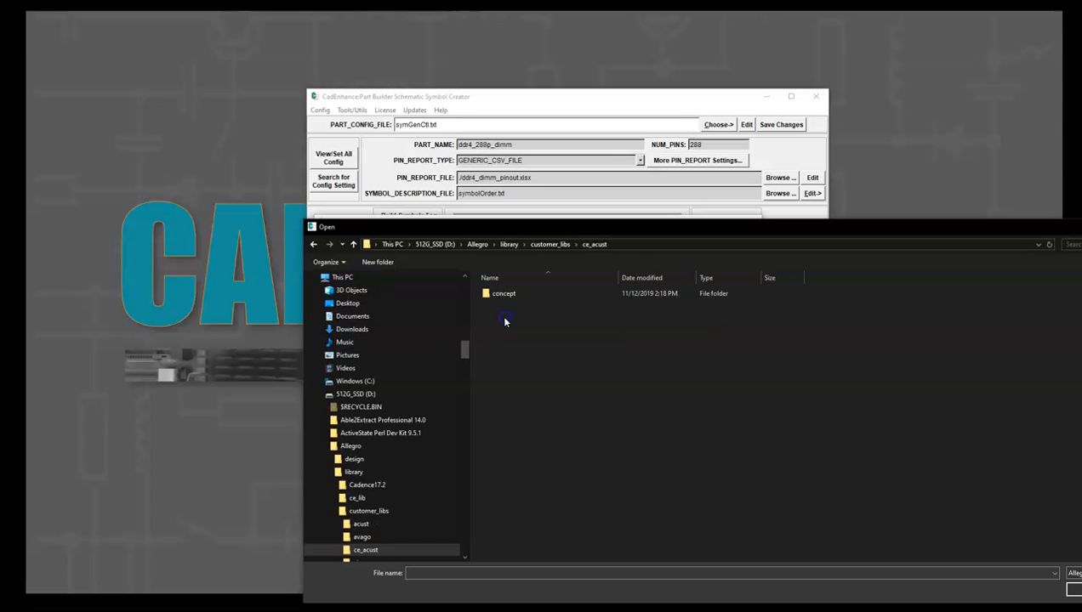
pyautogui.doubleClick(504, 295)
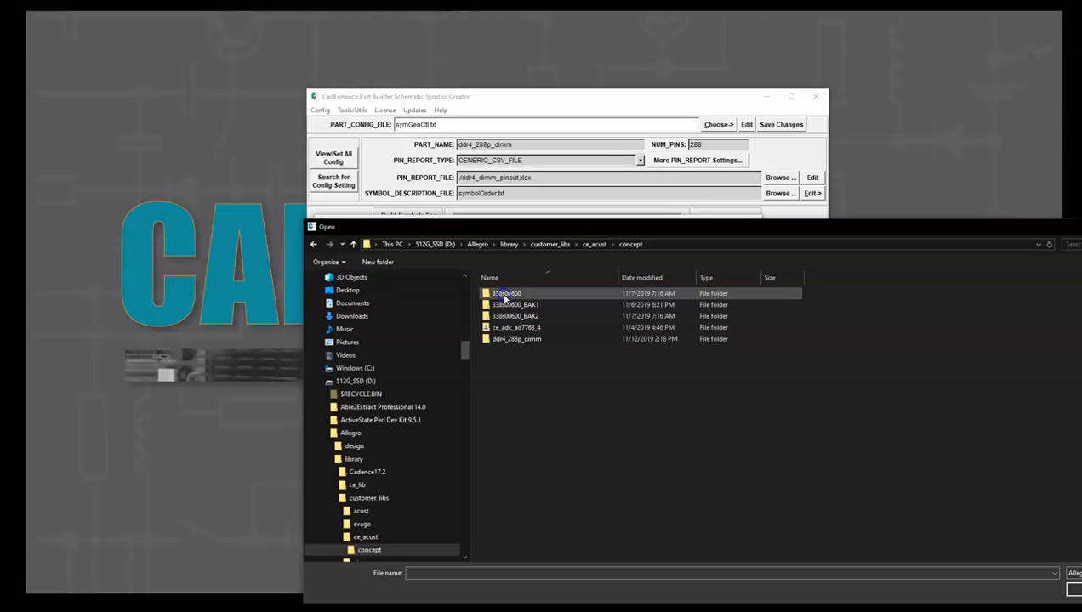
pyautogui.doubleClick(508, 339)
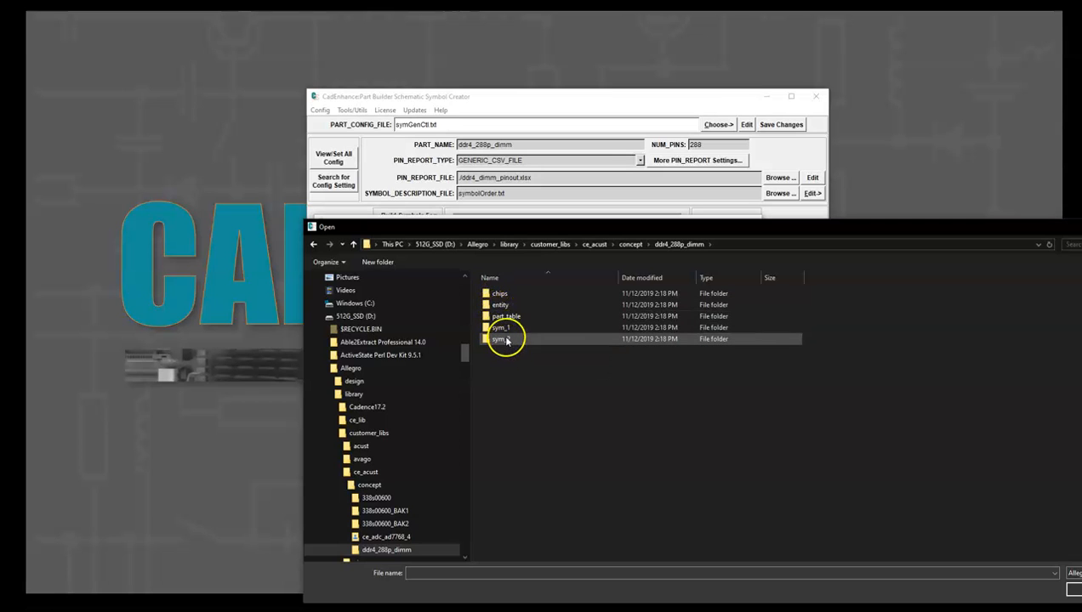
pyautogui.doubleClick(504, 329)
pyautogui.click(507, 294)
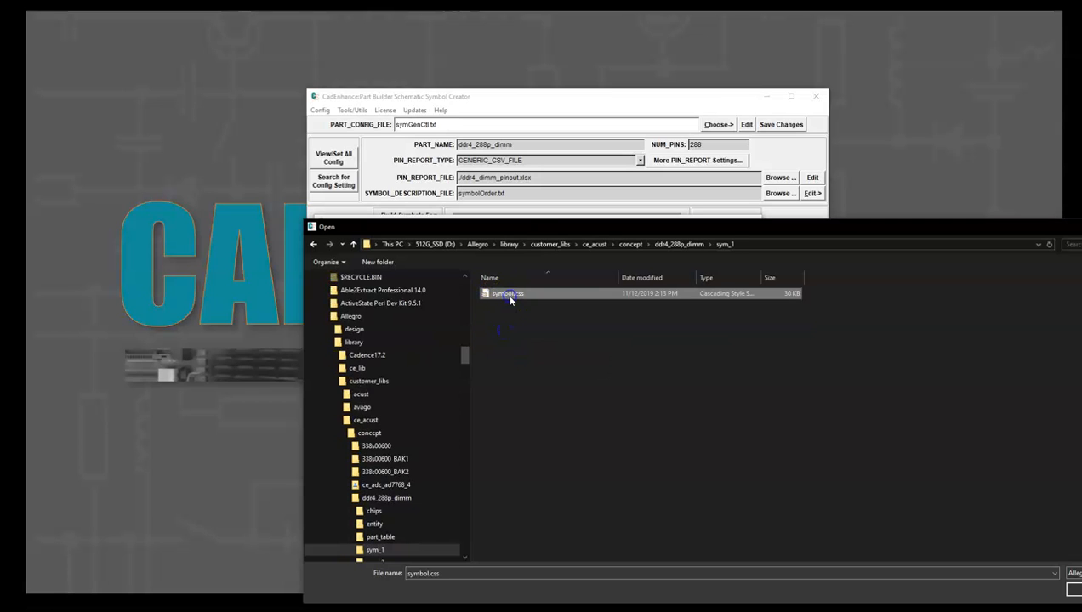
pyautogui.moveTo(530, 230); pyautogui.dragTo(341, 179)
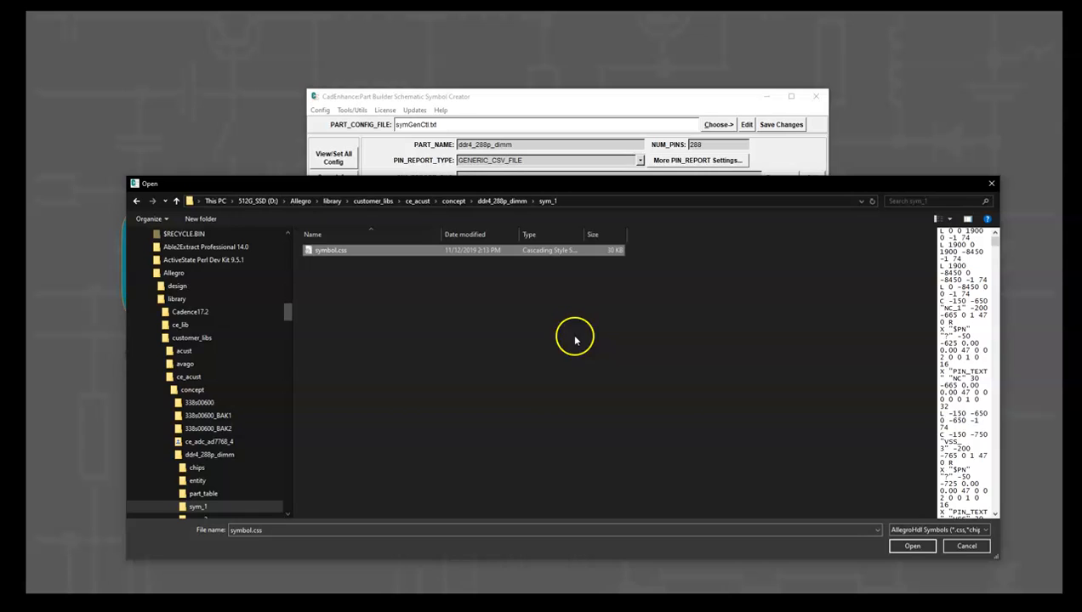
pyautogui.click(907, 547)
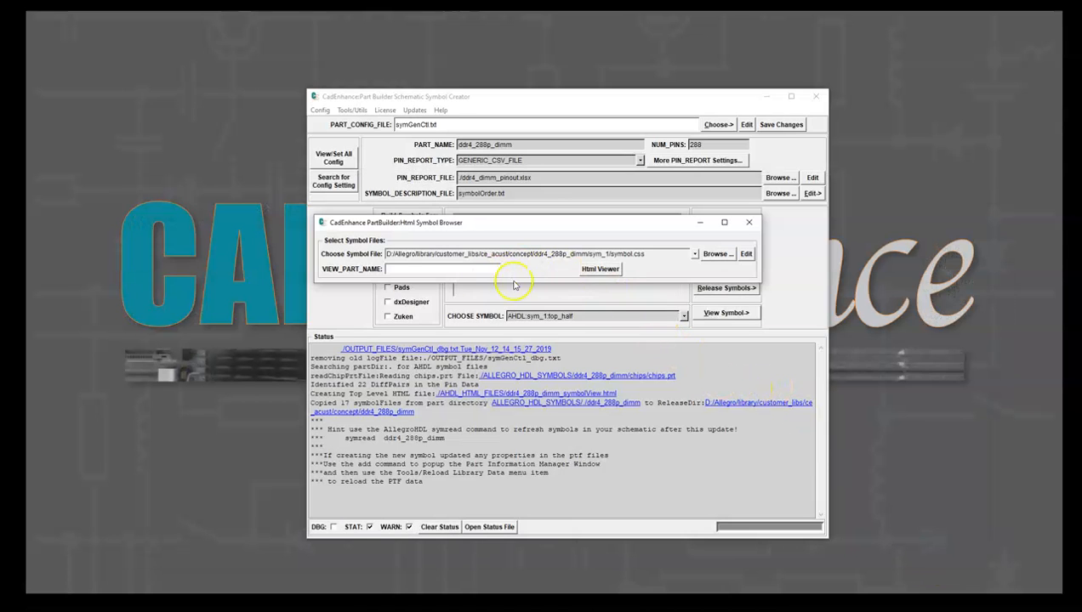
pyautogui.click(601, 269)
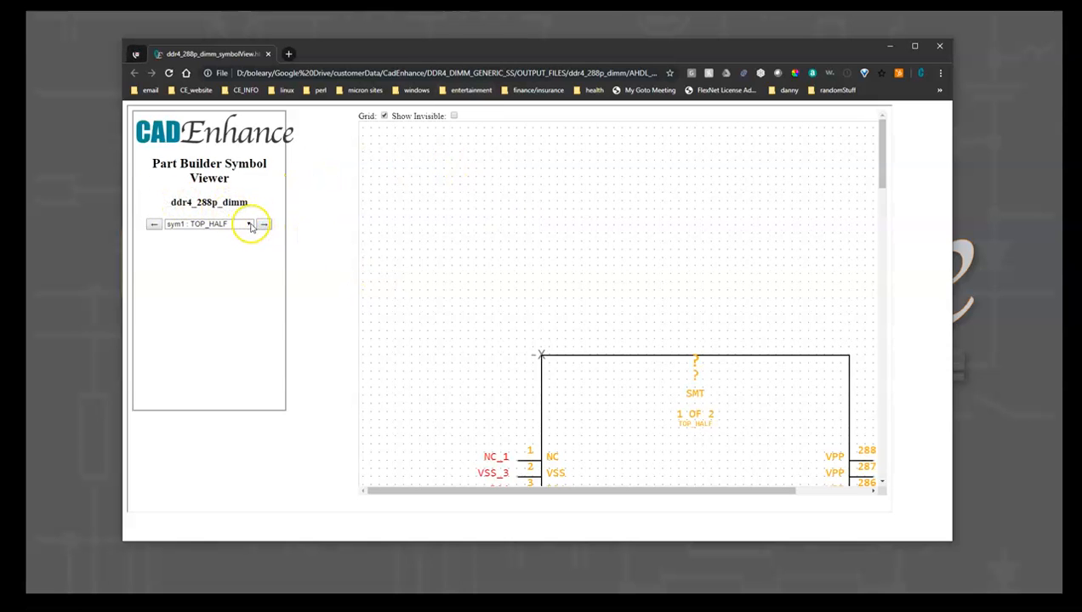
# - Display the sym1 : TOP_HALF symbol and examine its pin numbers and names along its full height
pyautogui.click(249, 225)
pyautogui.click(216, 239)
pyautogui.scroll(-10, 511, 306)
pyautogui.scroll(-10, 555, 353)
pyautogui.scroll(6, 563, 348)
pyautogui.scroll(10, 560, 342)
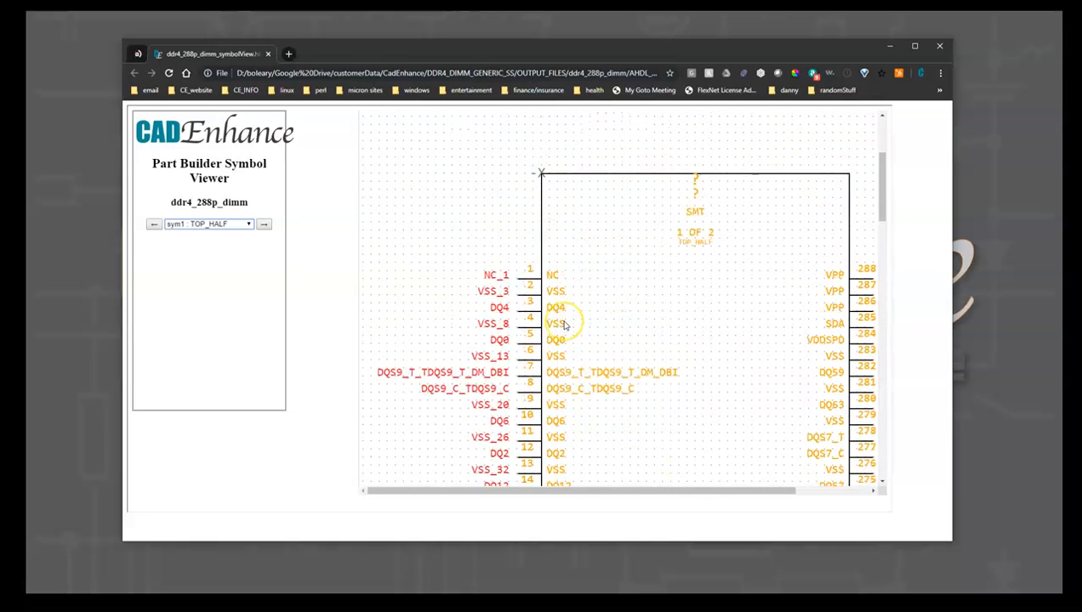
pyautogui.scroll(-3, 569, 340)
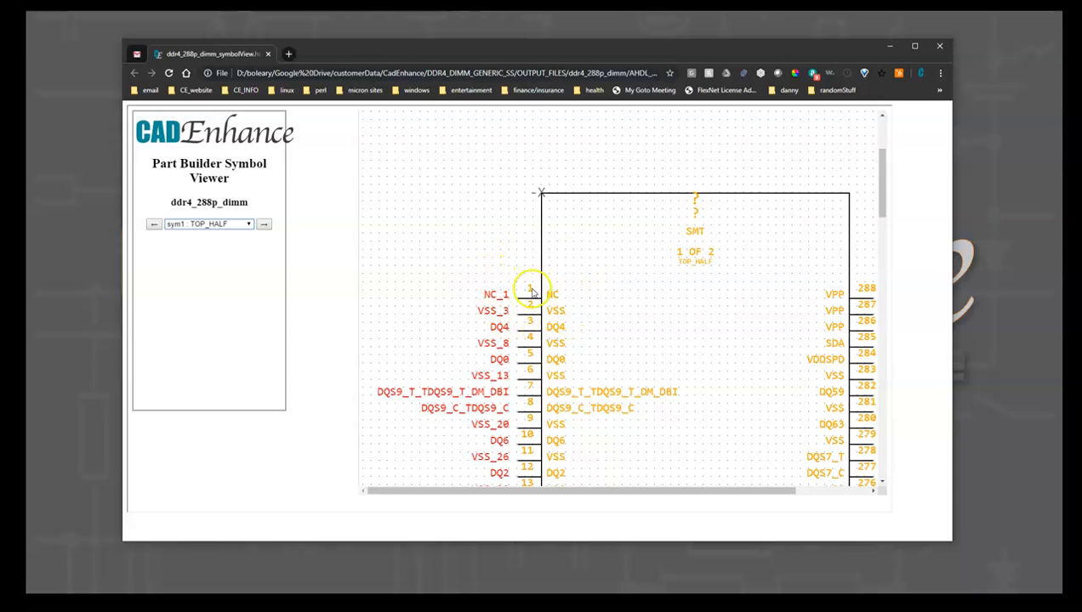
pyautogui.scroll(-7, 550, 361)
pyautogui.scroll(7, 549, 362)
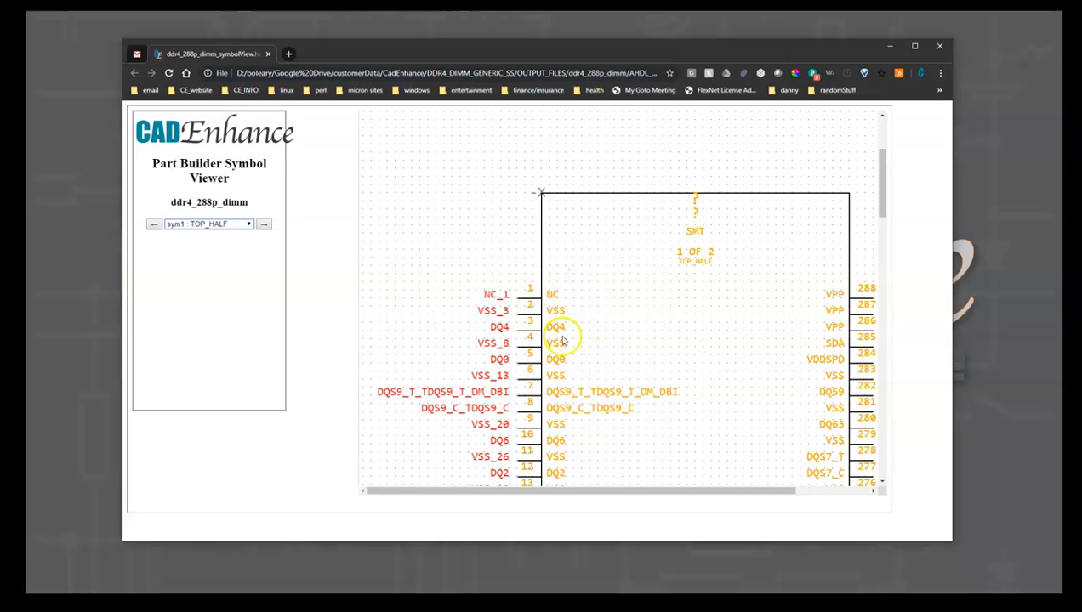
# - Examine the pin names on the far side of TOP_HALF and show the symbol properties at its origin
pyautogui.moveTo(615, 491); pyautogui.dragTo(693, 492)
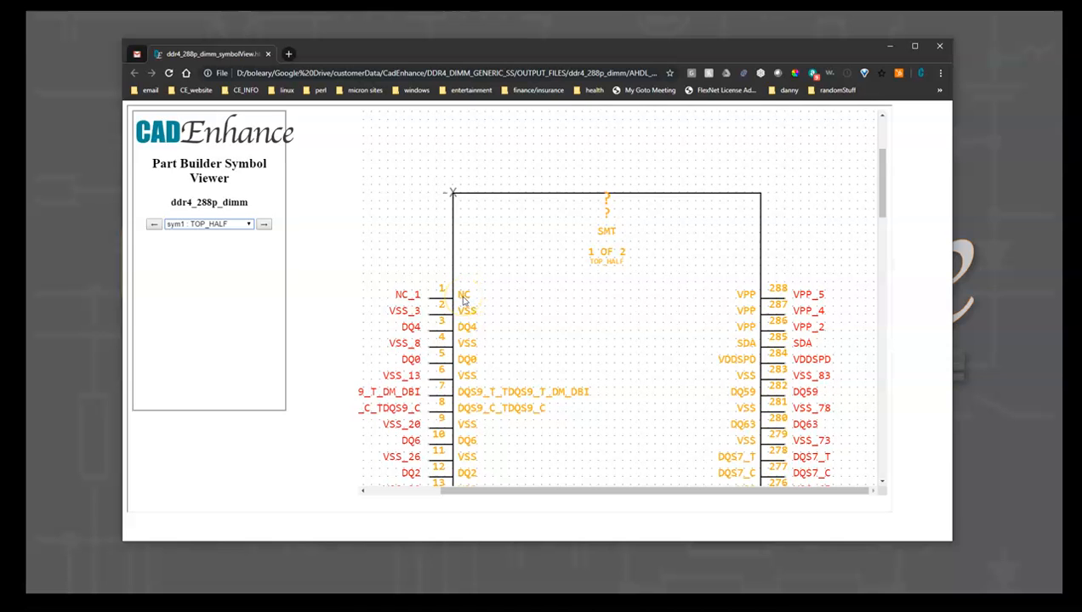
pyautogui.scroll(-5, 467, 311)
pyautogui.scroll(7, 474, 313)
pyautogui.scroll(-1, 563, 289)
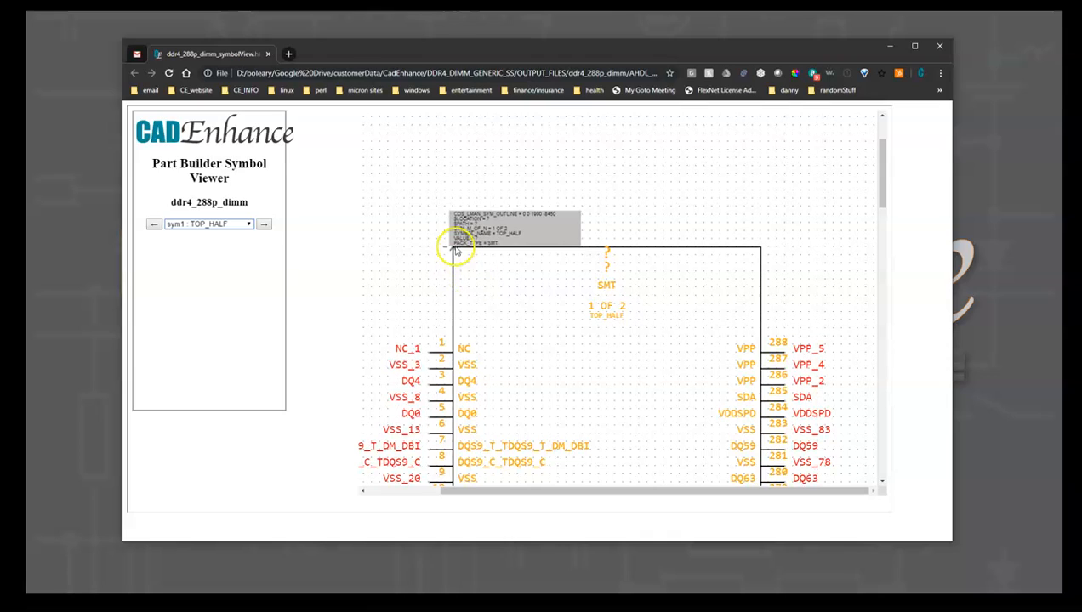
pyautogui.moveTo(453, 253)
# - Toggle the grid and show the invisible properties on the TOP_HALF symbol
pyautogui.scroll(2, 544, 237)
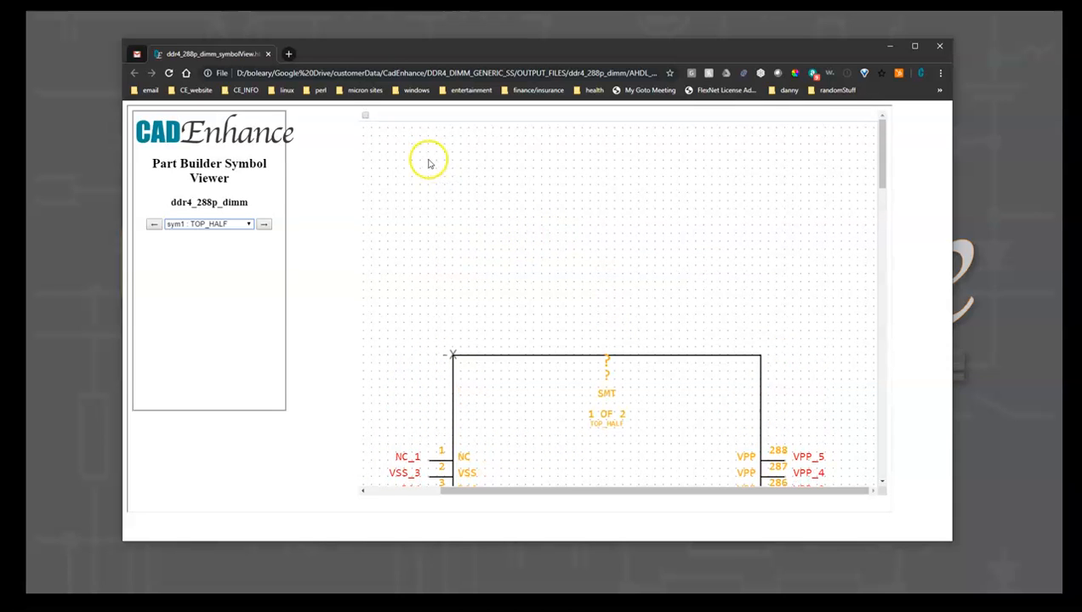
pyautogui.moveTo(564, 500); pyautogui.dragTo(464, 495)
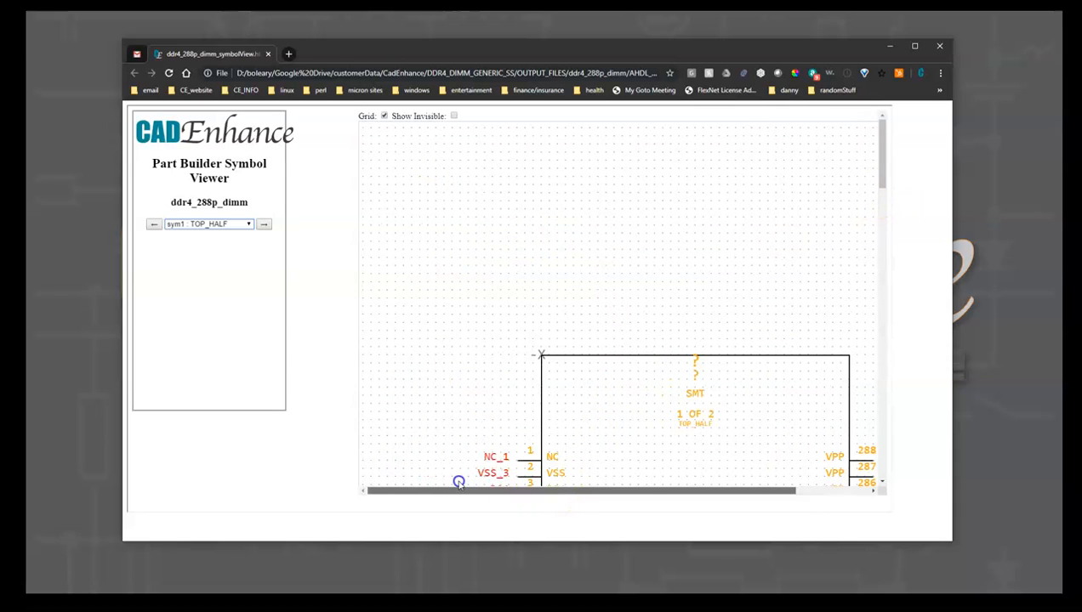
pyautogui.click(384, 116)
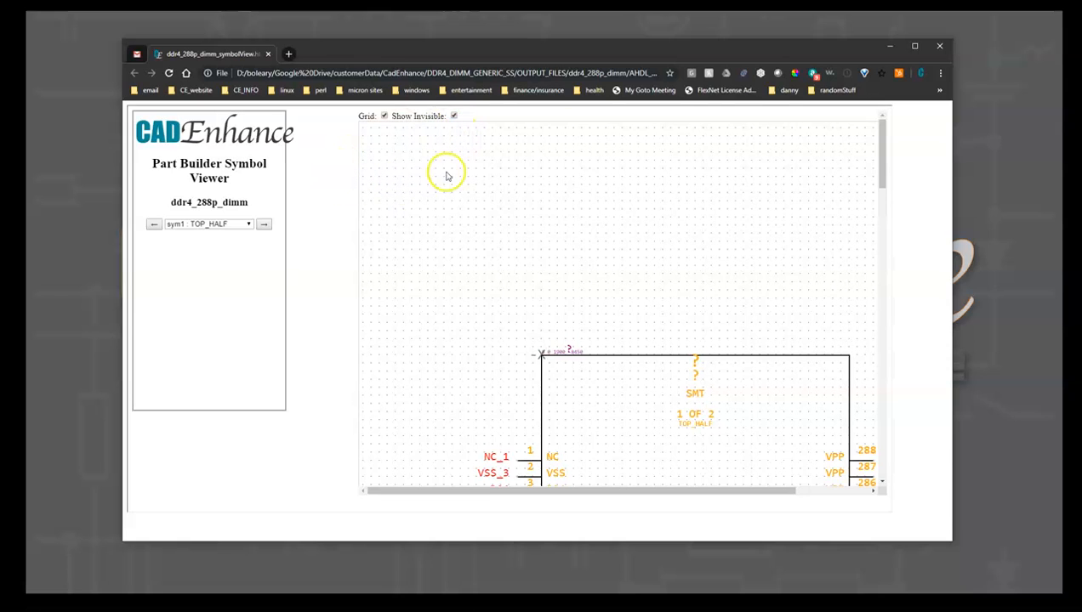
# - Switch back and forth between the TOP_HALF and BOTTOM_HALF symbols, ending on BOTTOM_HALF
pyautogui.click(263, 224)
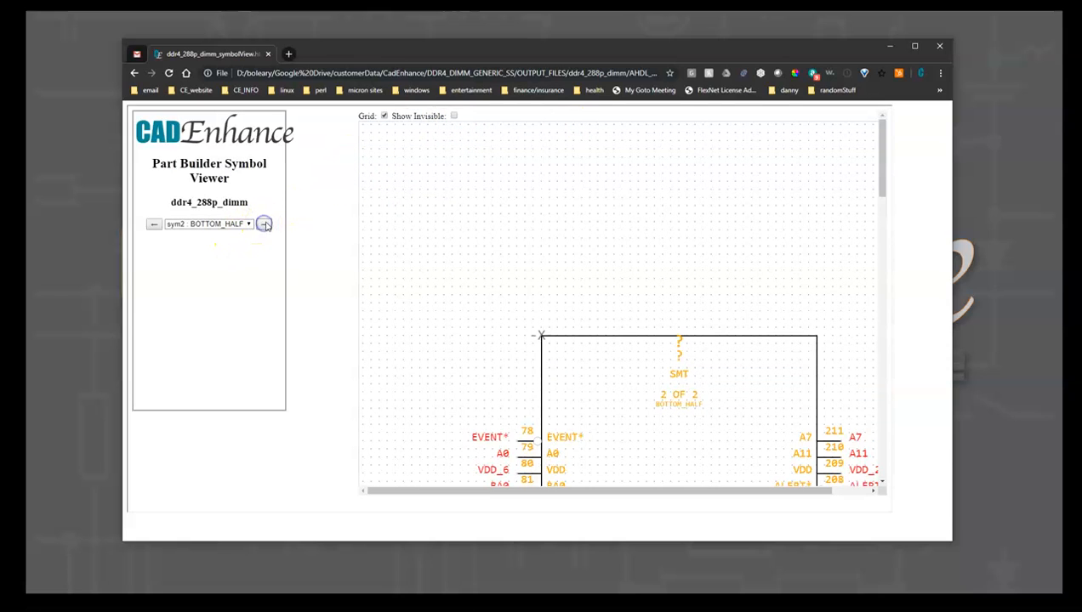
pyautogui.scroll(-3, 672, 268)
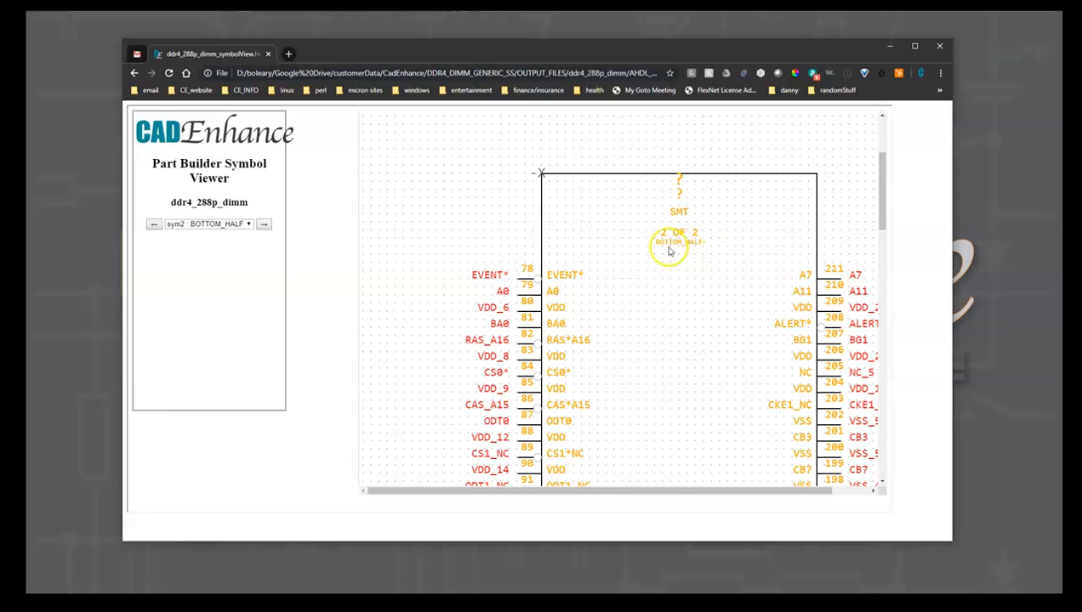
pyautogui.click(155, 225)
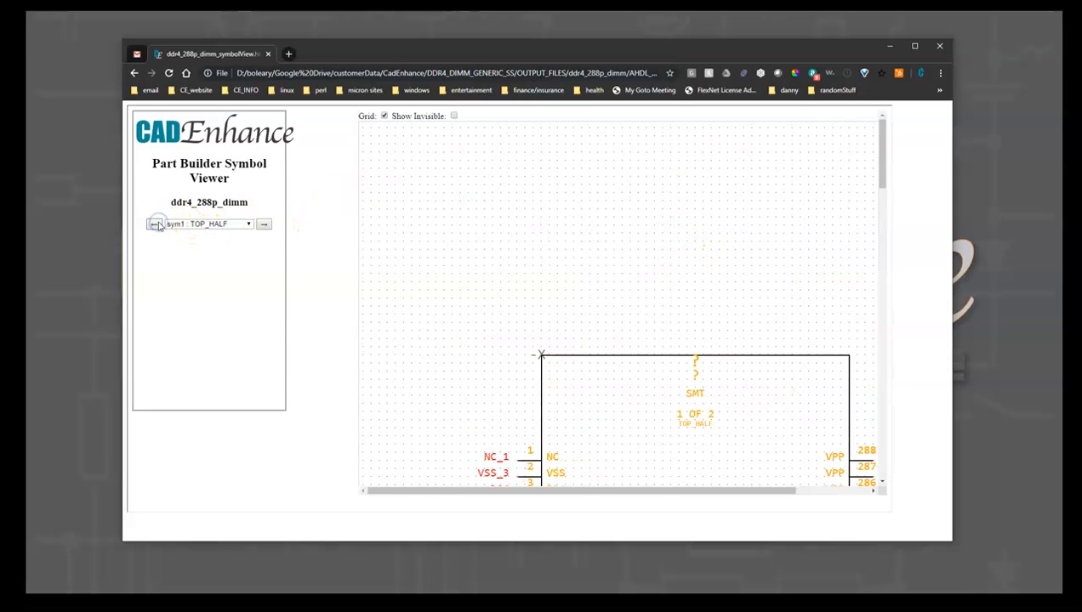
pyautogui.click(247, 224)
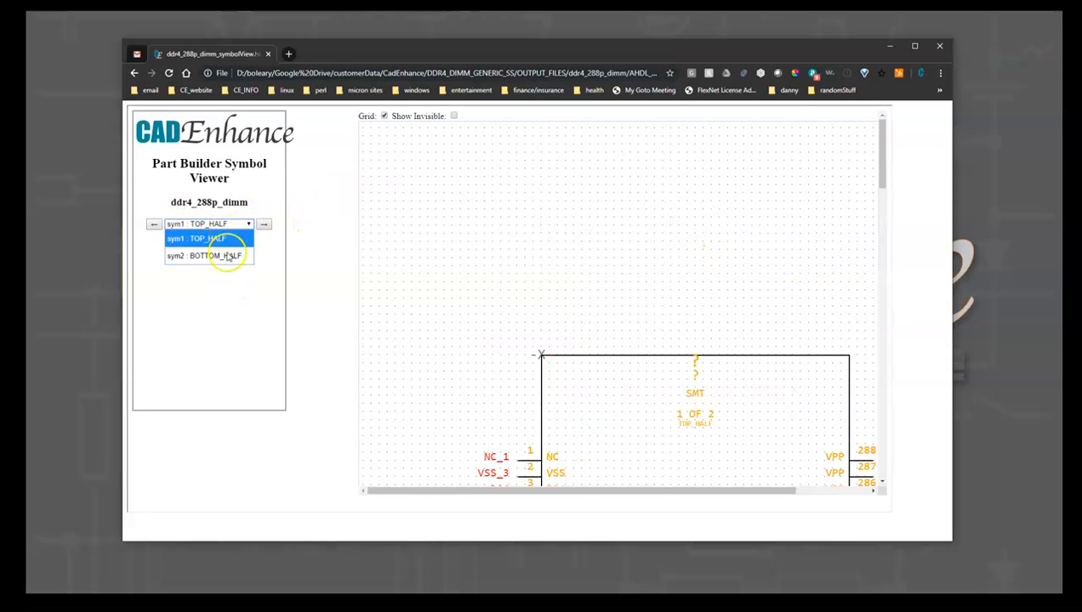
pyautogui.click(213, 238)
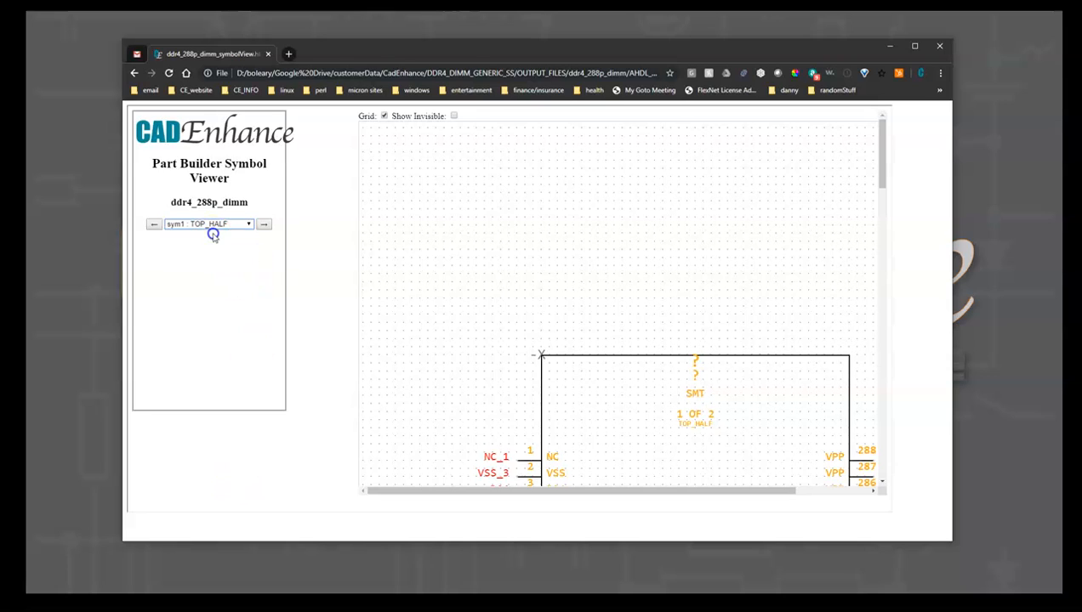
pyautogui.click(265, 226)
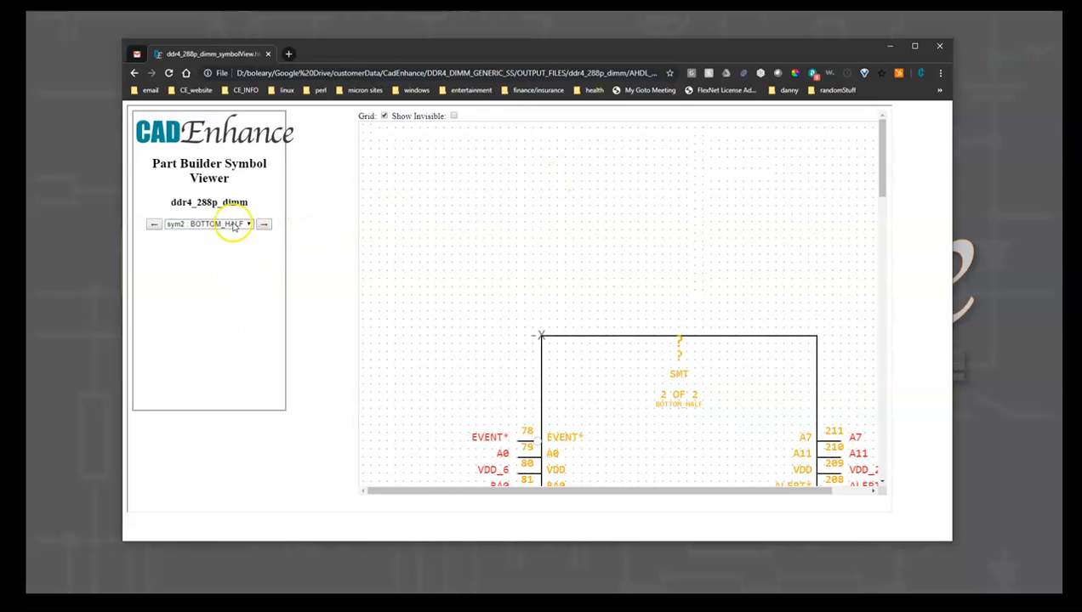
# - Select sym2 : BOTTOM_HALF and examine its pins along the full height of the symbol
pyautogui.click(249, 225)
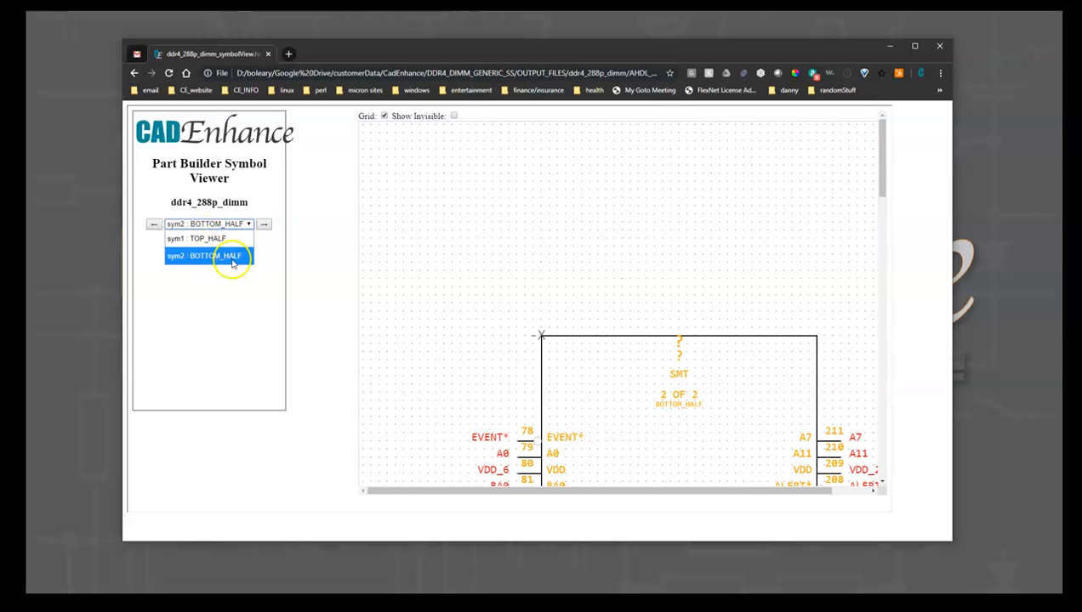
pyautogui.click(232, 256)
pyautogui.scroll(-10, 775, 297)
pyautogui.scroll(8, 767, 287)
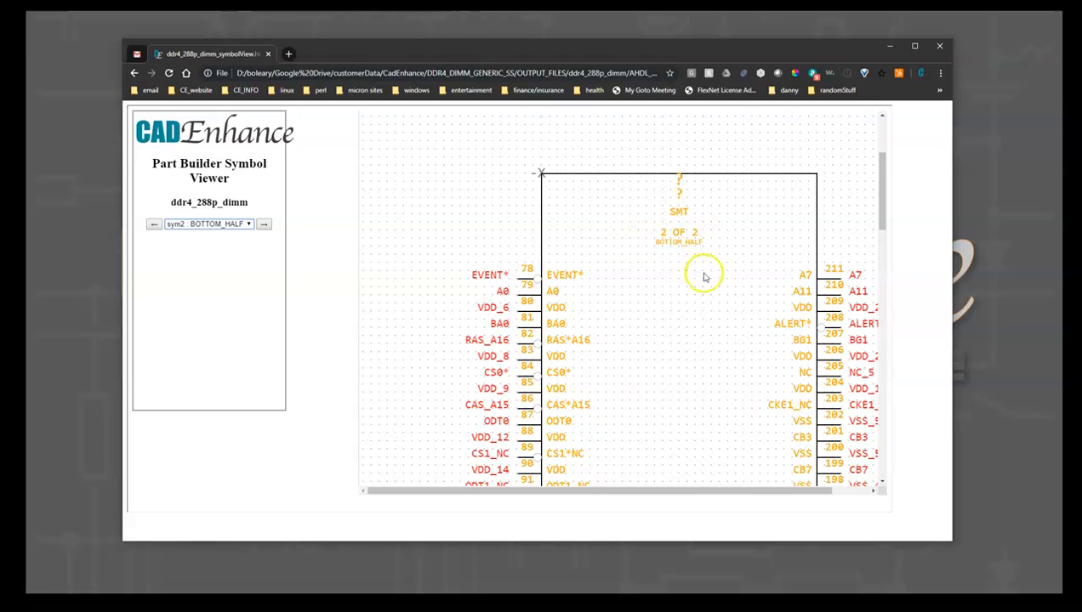
pyautogui.click(248, 227)
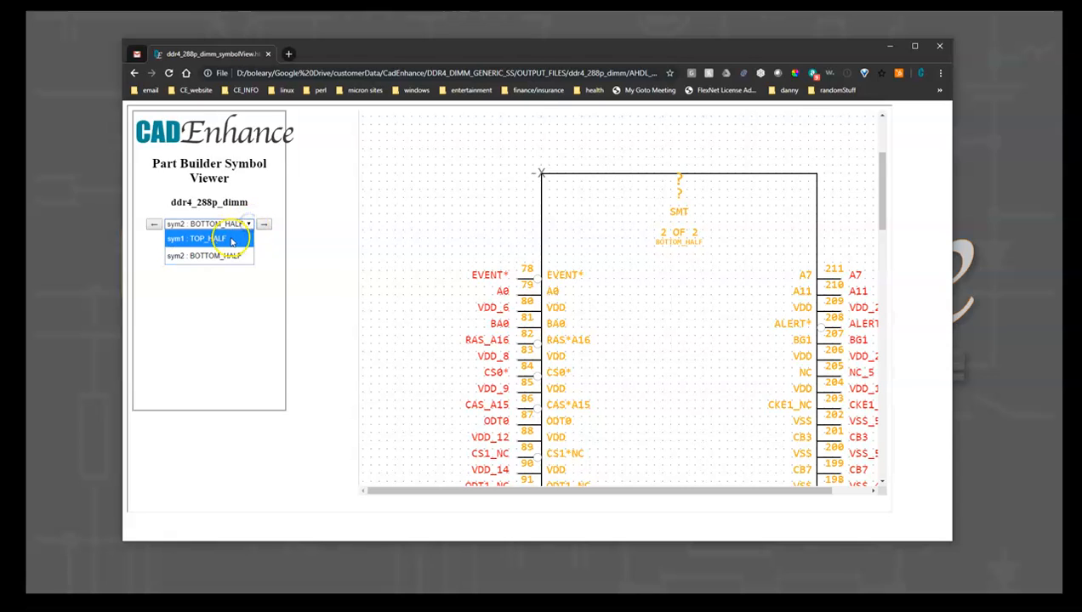
pyautogui.click(258, 286)
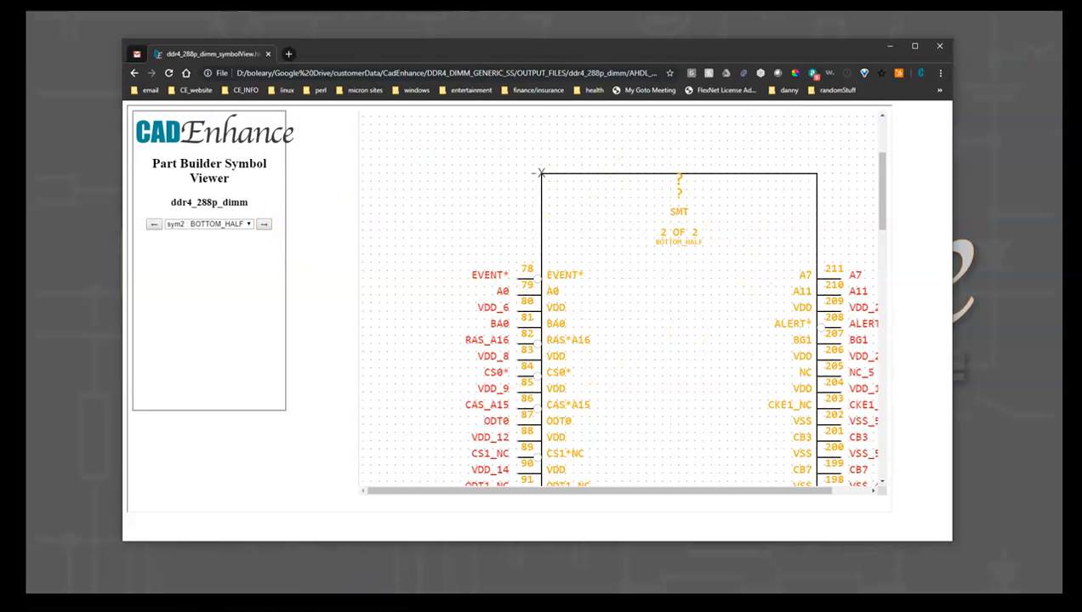
# - Return to the Schematic Symbol Creator and review its symbol release, symbol viewing and utility options
pyautogui.click(642, 595)
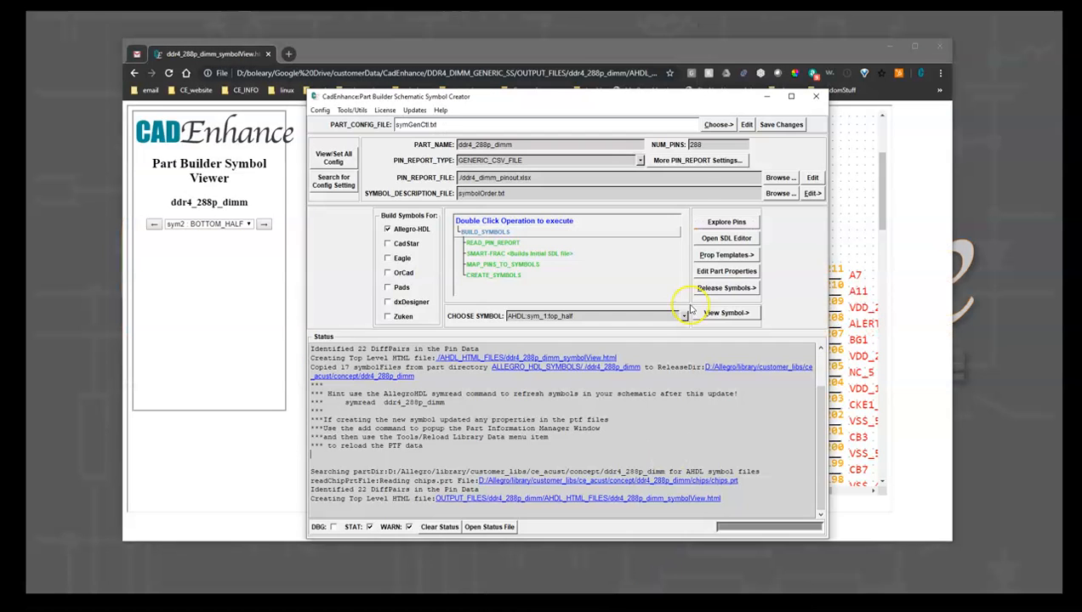
pyautogui.click(736, 289)
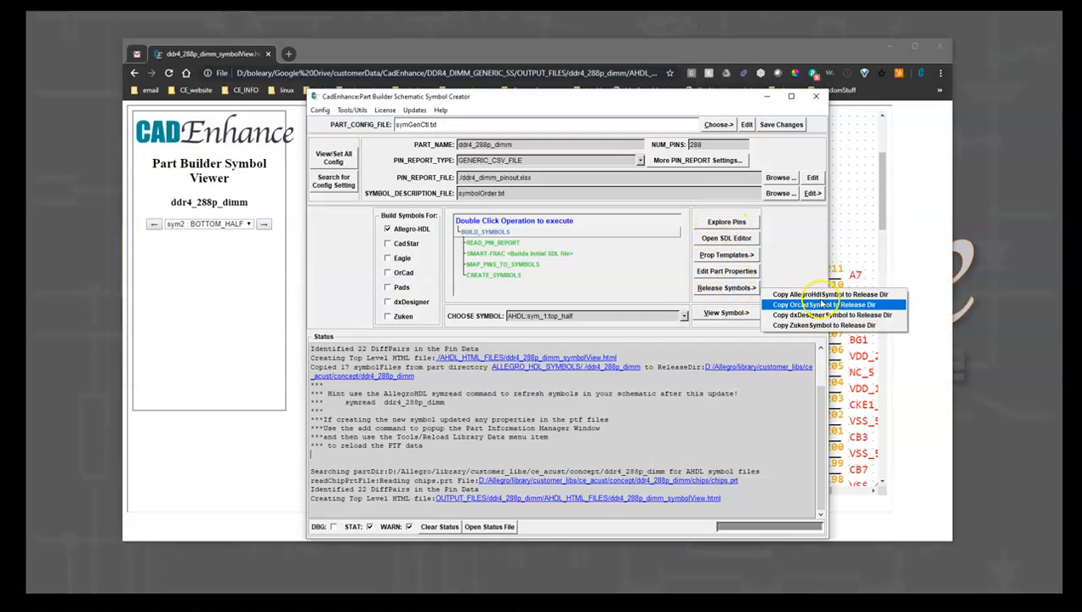
pyautogui.click(733, 313)
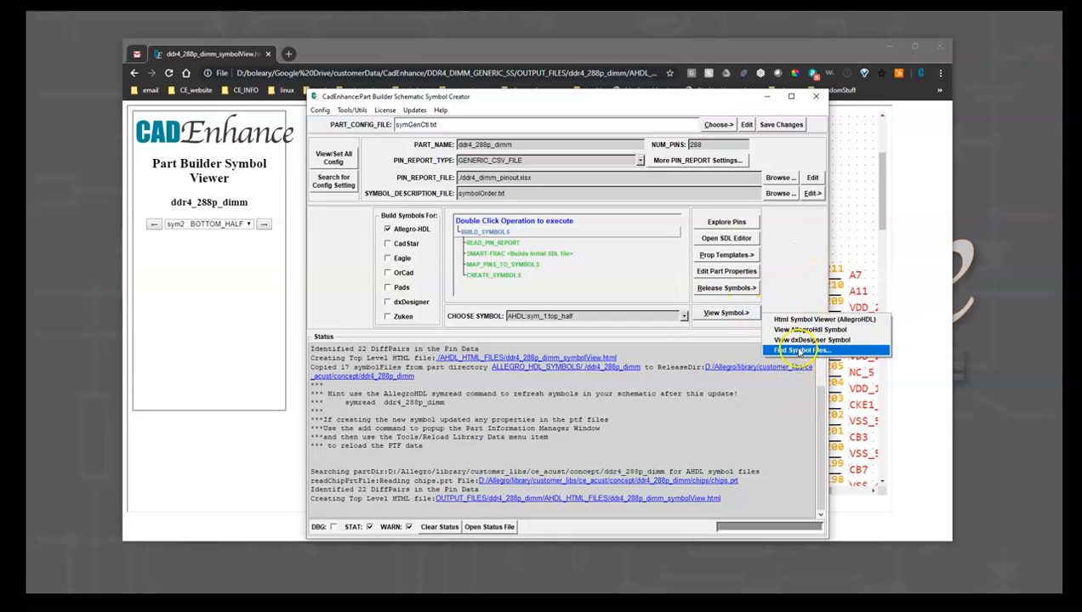
pyautogui.click(351, 110)
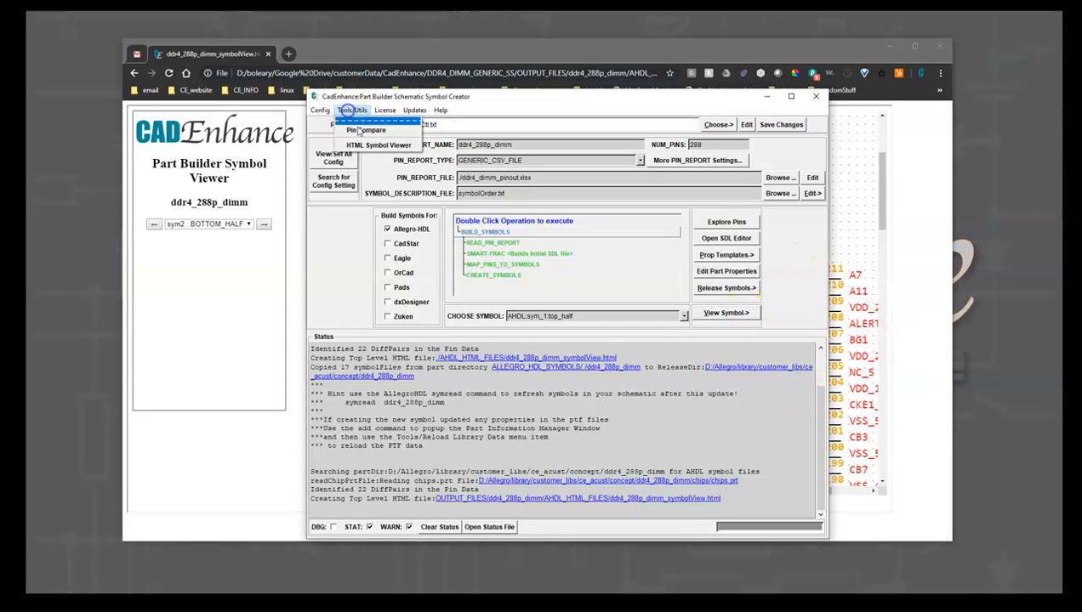
pyautogui.click(588, 280)
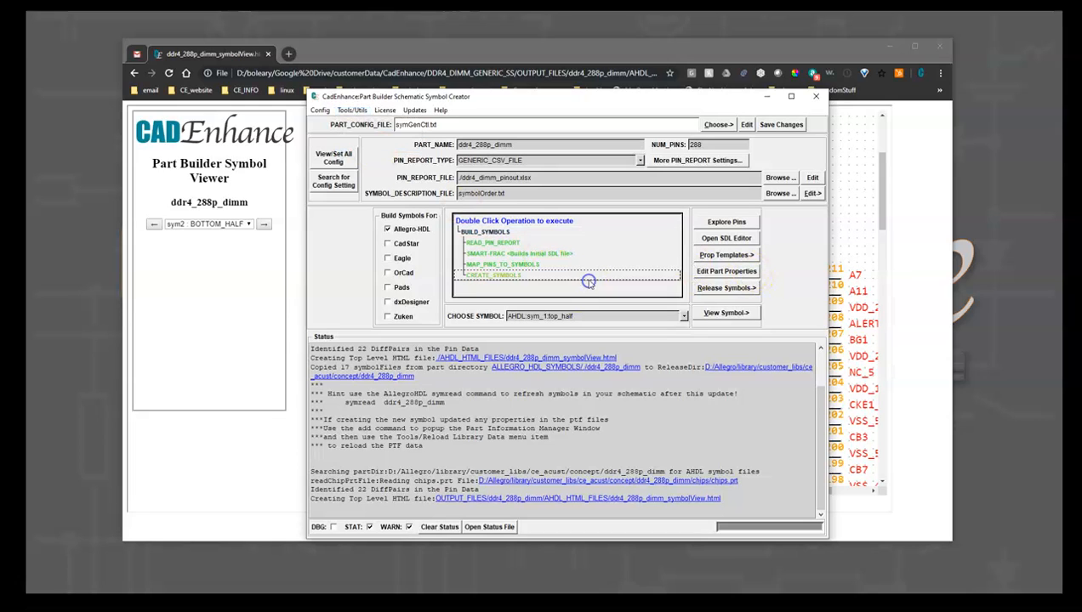